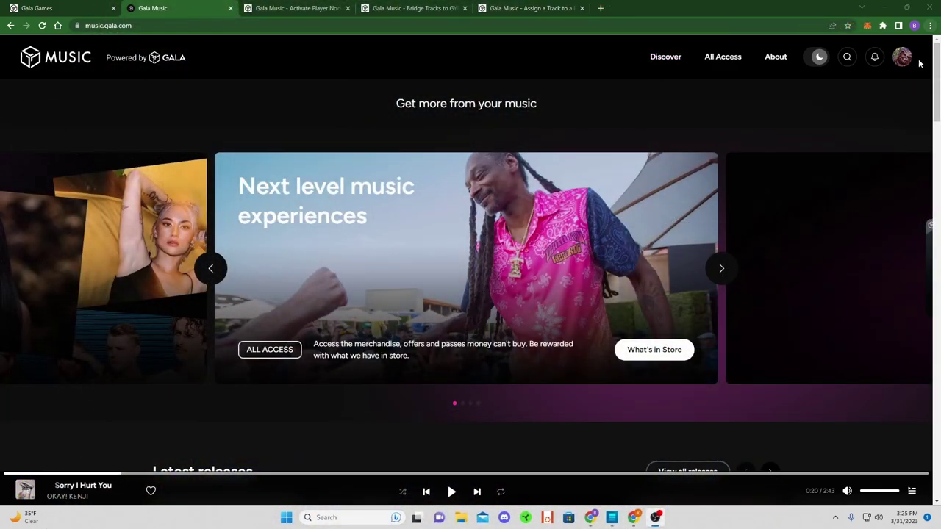
# Open the My Player Nodes page and review its performance overview and reward information
pyautogui.click(903, 58)
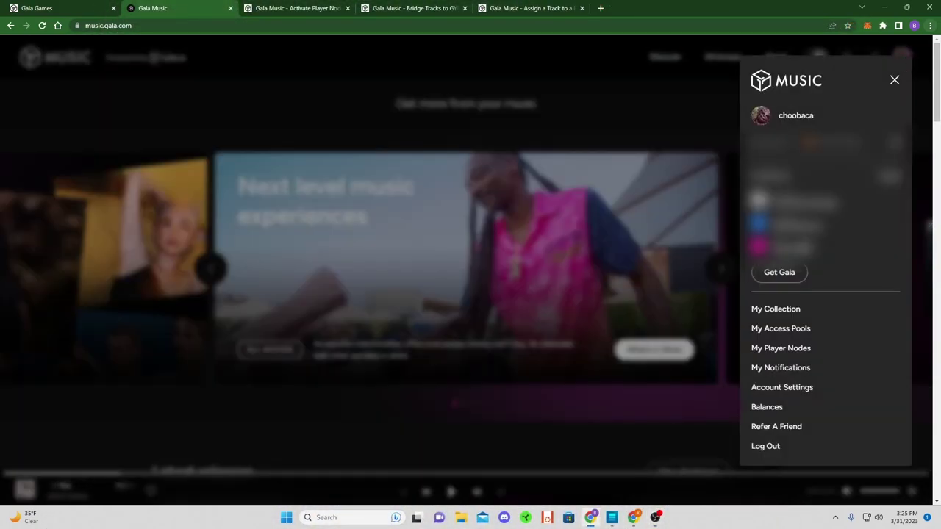
pyautogui.click(772, 351)
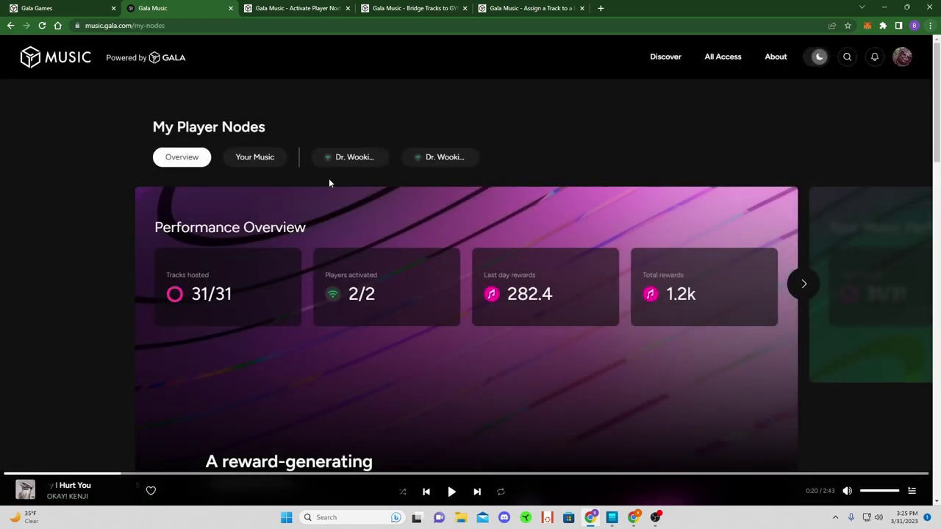
pyautogui.scroll(-4, 373, 224)
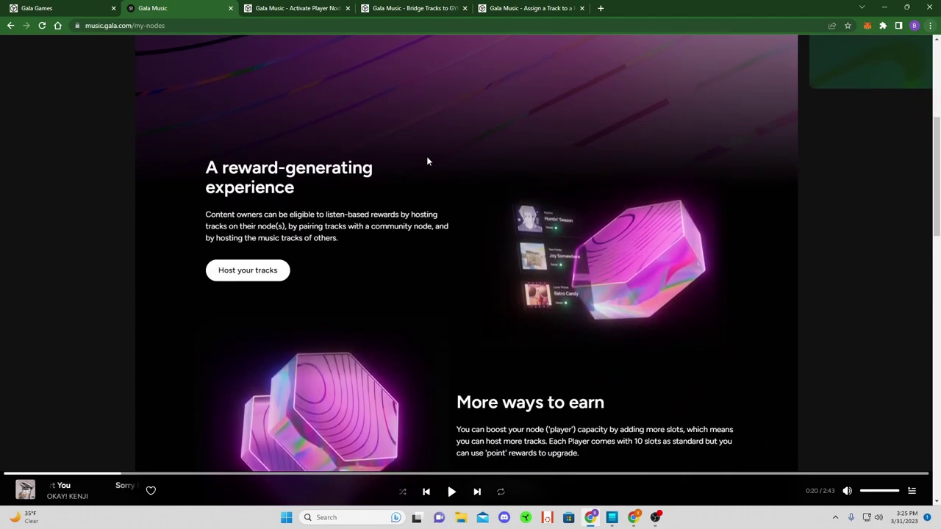
pyautogui.scroll(2, 410, 158)
pyautogui.scroll(2, 413, 171)
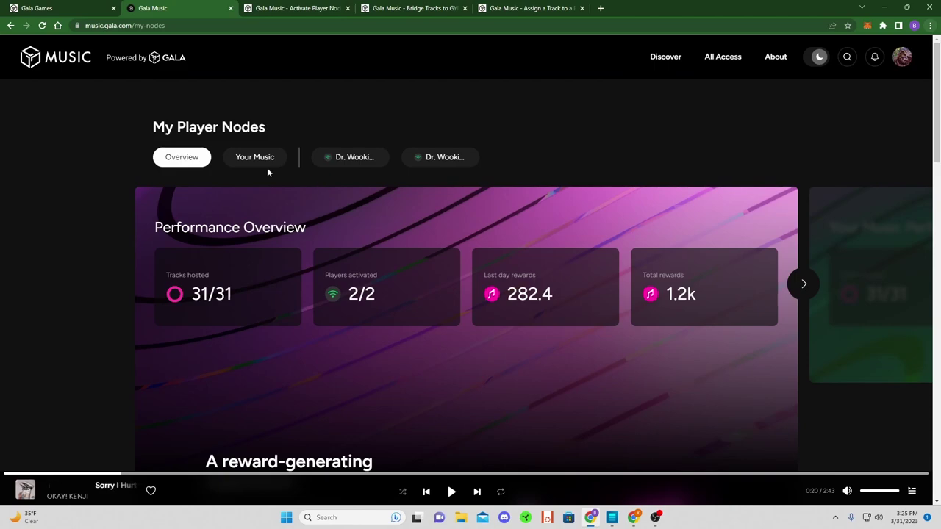
# Open the first player node and examine its hosted tracks and weekly listens
pyautogui.moveTo(358, 160)
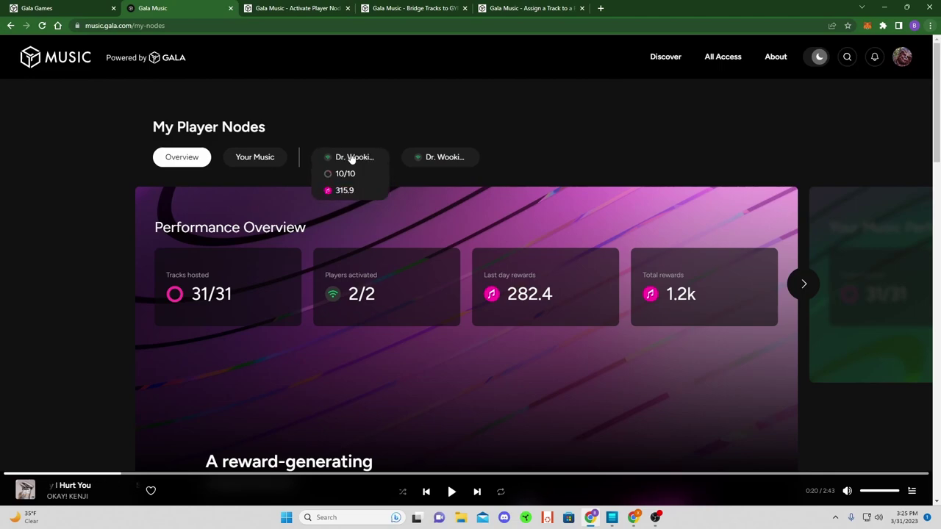
pyautogui.click(352, 160)
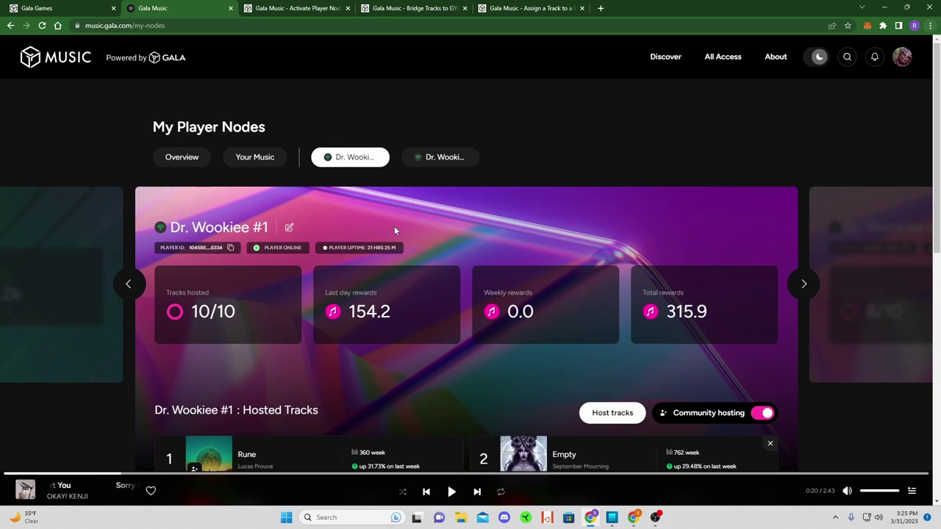
pyautogui.scroll(-1, 389, 224)
pyautogui.scroll(-4, 390, 225)
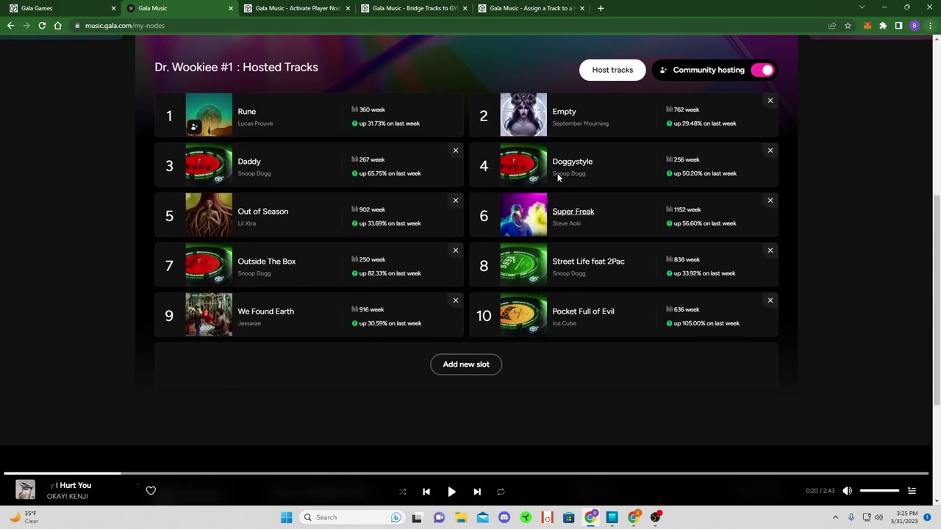
pyautogui.scroll(1, 484, 249)
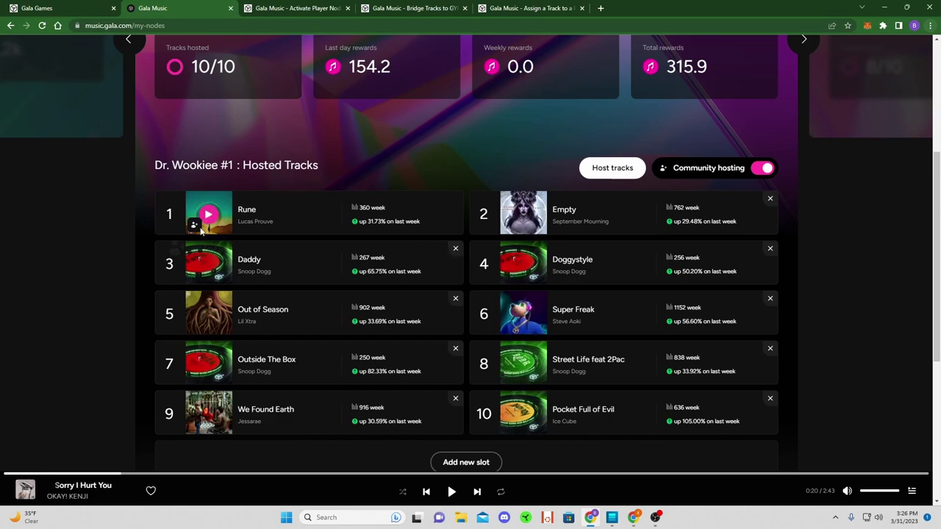
pyautogui.moveTo(195, 228)
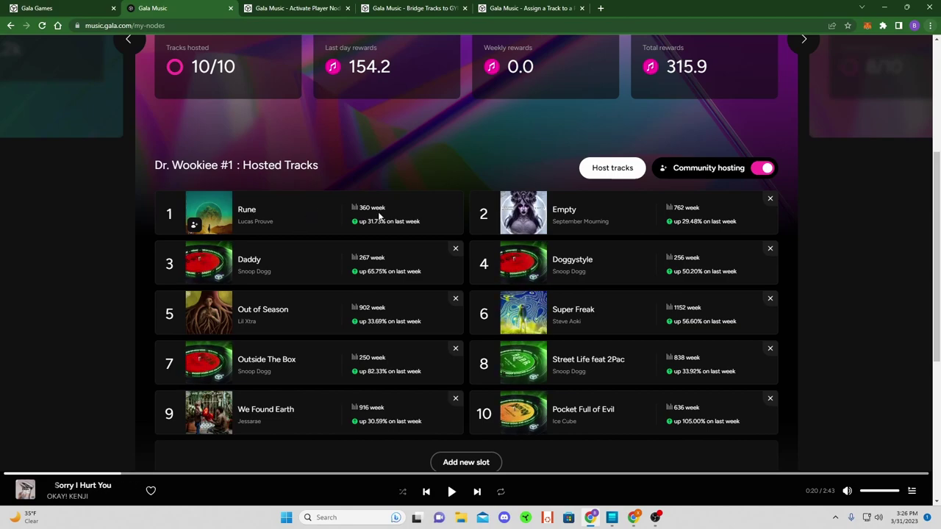
pyautogui.scroll(3, 379, 216)
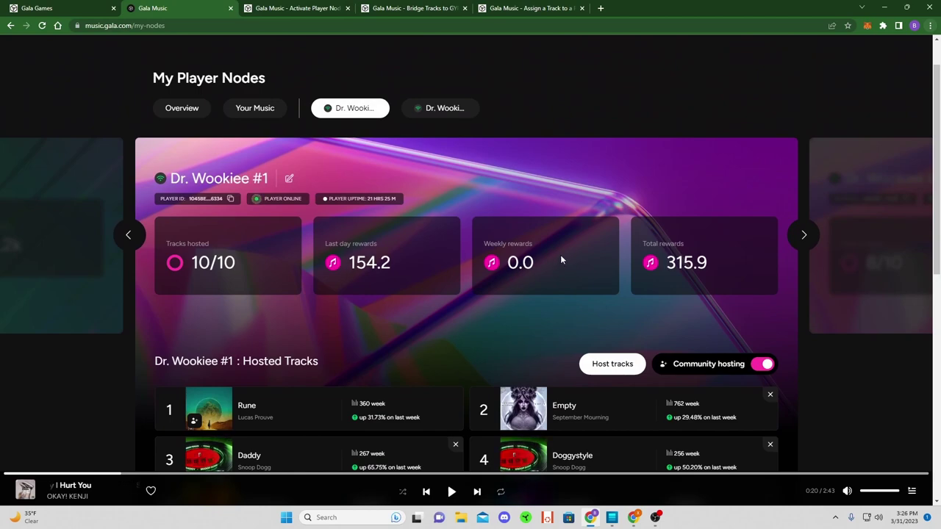
# Switch to the second player node and examine its hosted tracks and available slots
pyautogui.click(803, 236)
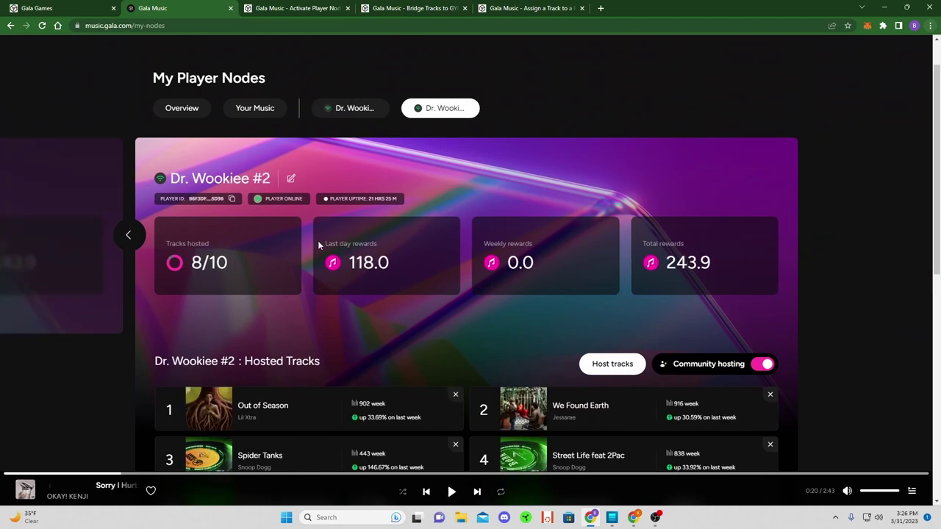
pyautogui.click(127, 235)
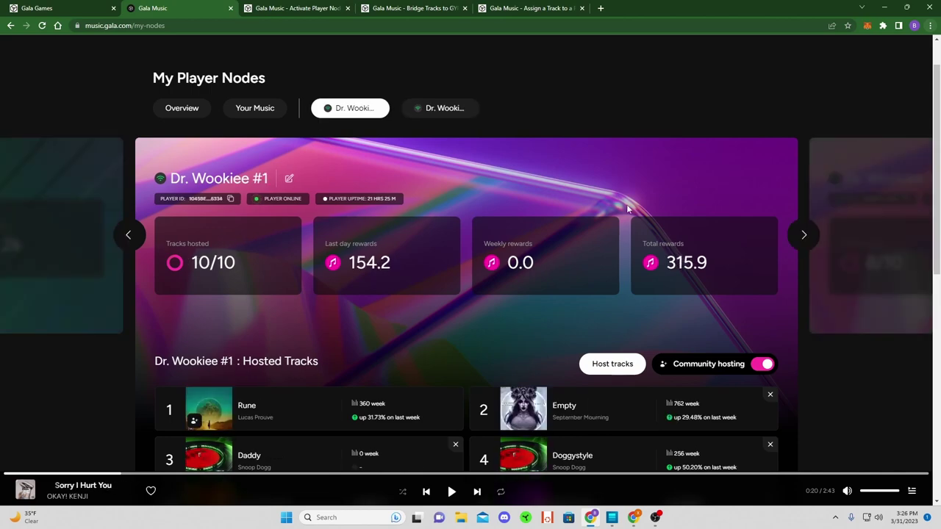
pyautogui.click(447, 114)
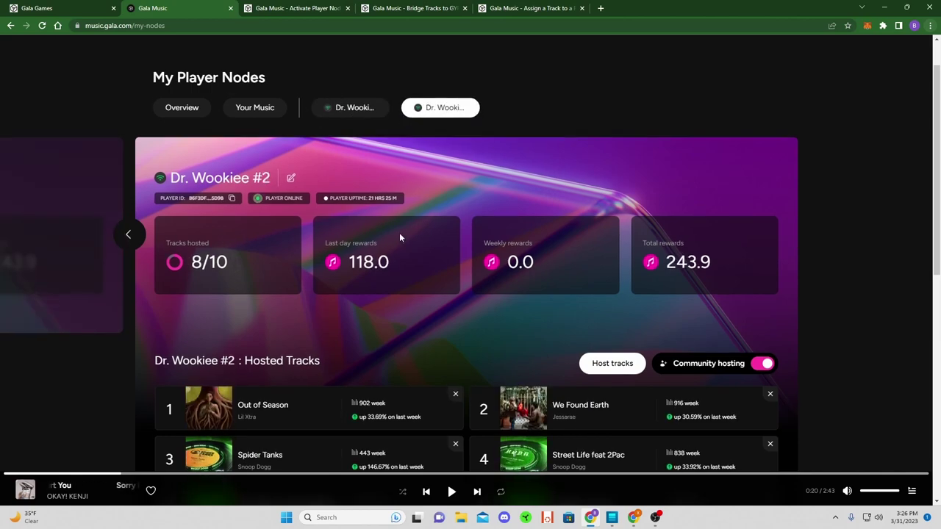
pyautogui.scroll(-3, 399, 232)
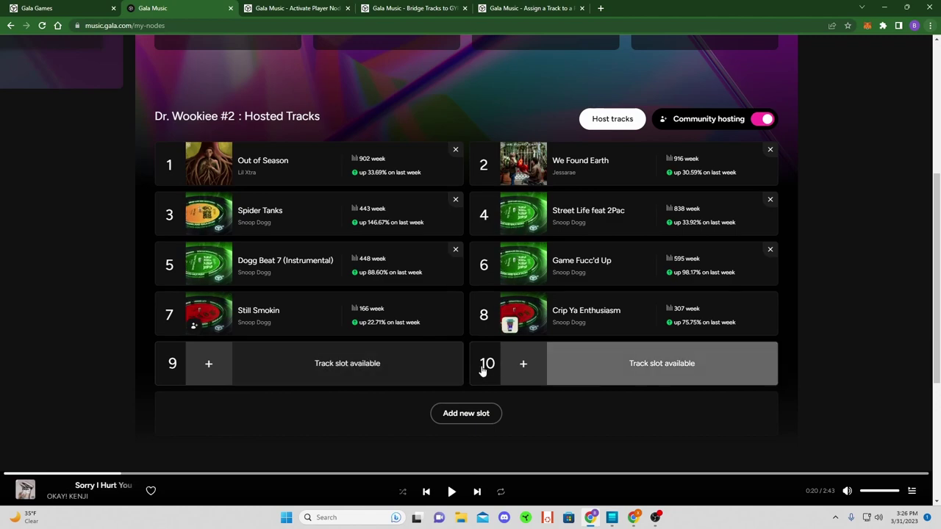
pyautogui.moveTo(511, 324)
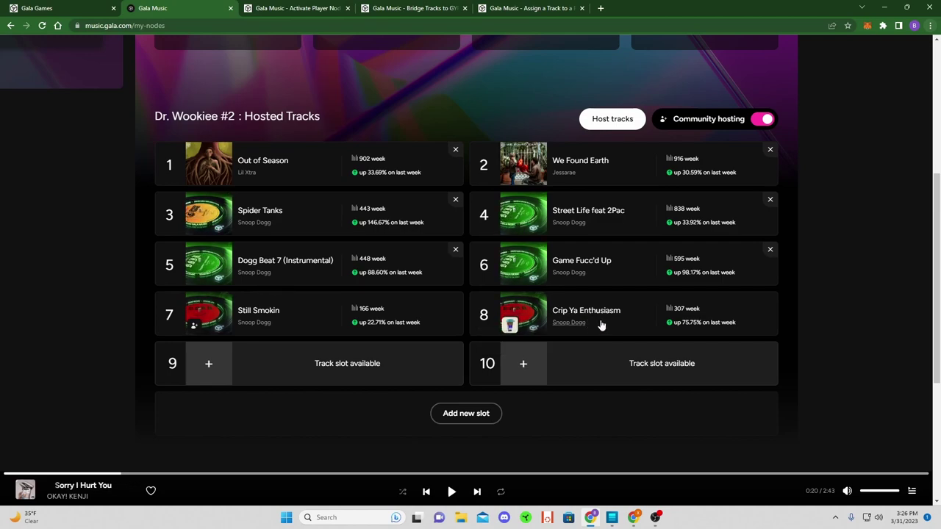
pyautogui.moveTo(193, 329)
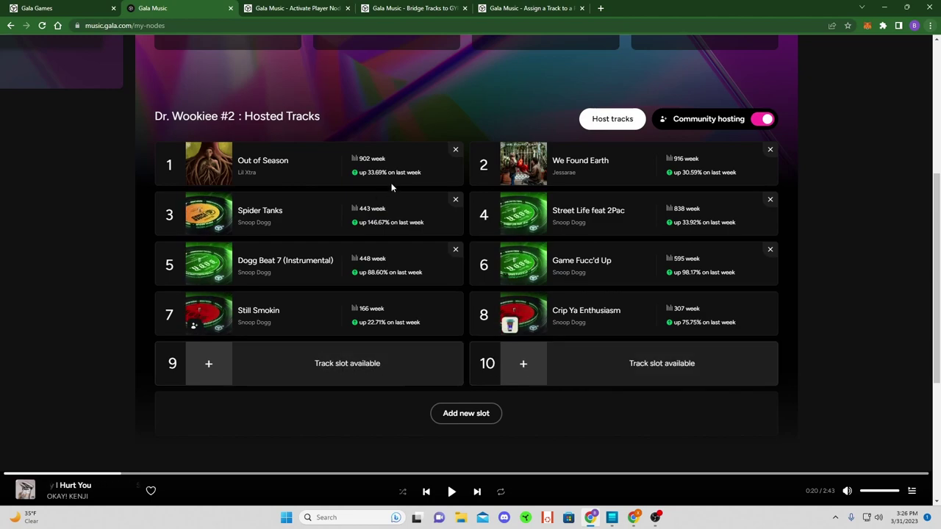
pyautogui.scroll(3, 447, 164)
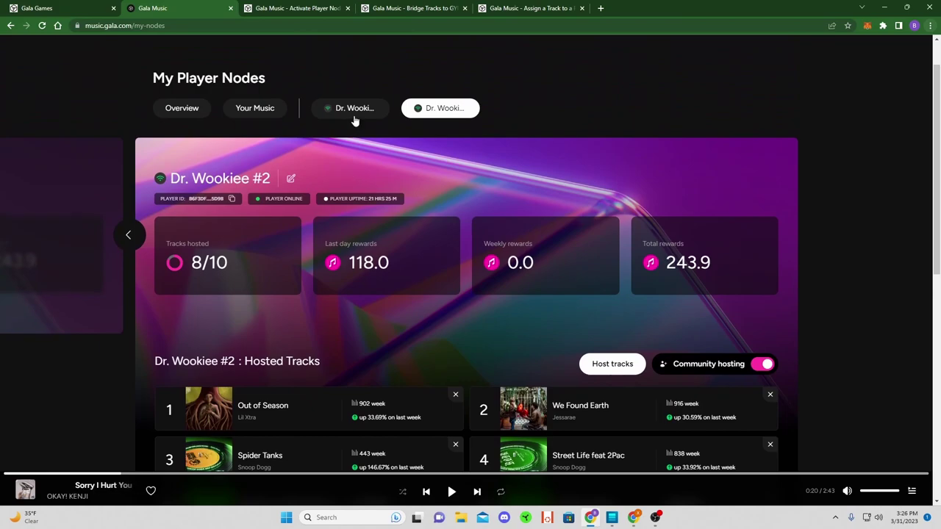
# Return to the first player node and compare its last day rewards with its hosted tracks
pyautogui.click(354, 118)
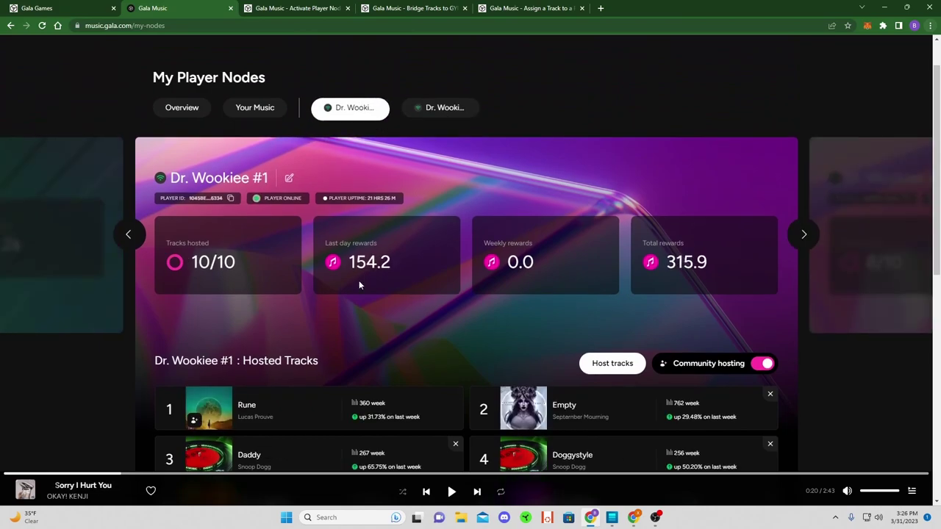
pyautogui.scroll(-3, 359, 280)
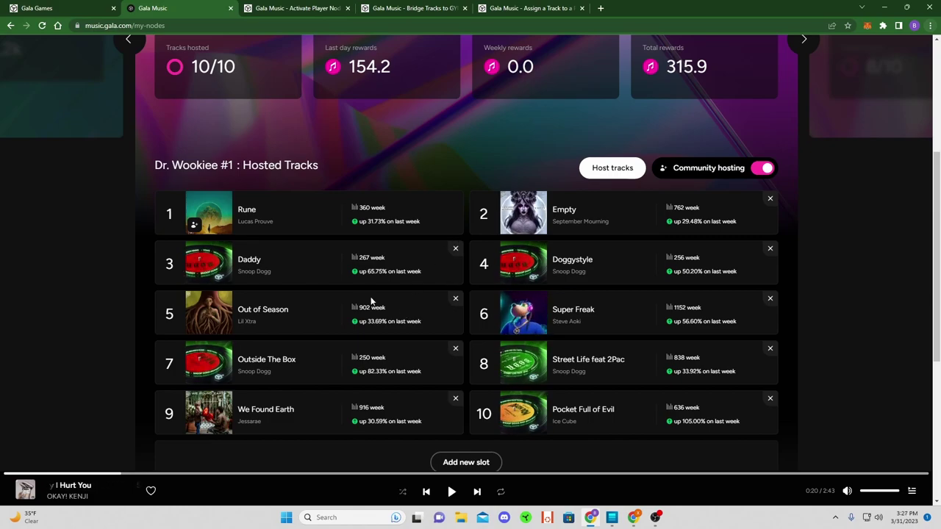
pyautogui.scroll(5, 455, 264)
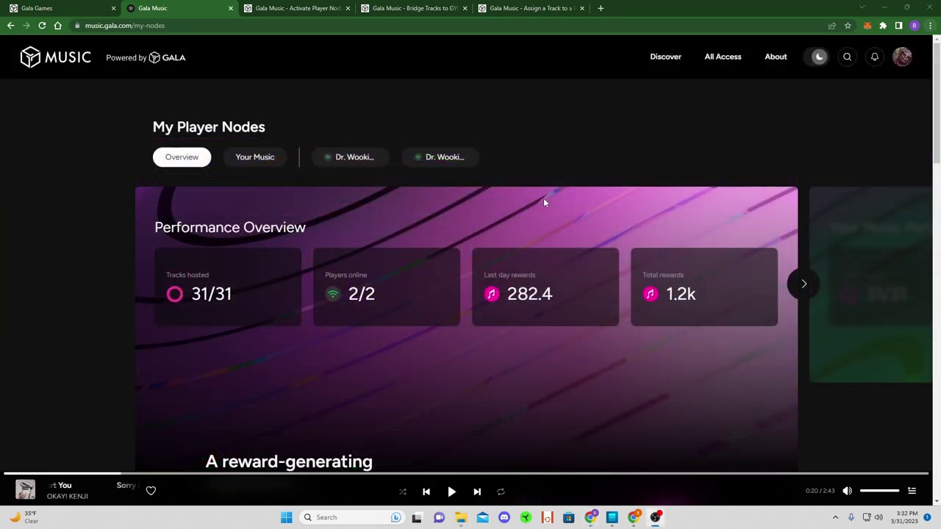
# Open My Collection and request bridging 2 copies of It's Gala from Ethereum to GYRI
pyautogui.click(901, 59)
pyautogui.click(776, 310)
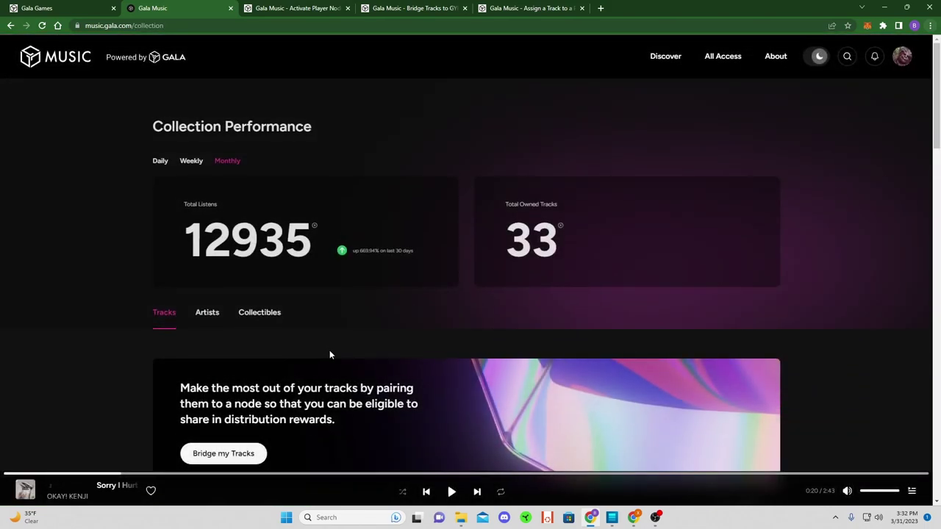
pyautogui.scroll(-1, 329, 353)
pyautogui.click(232, 408)
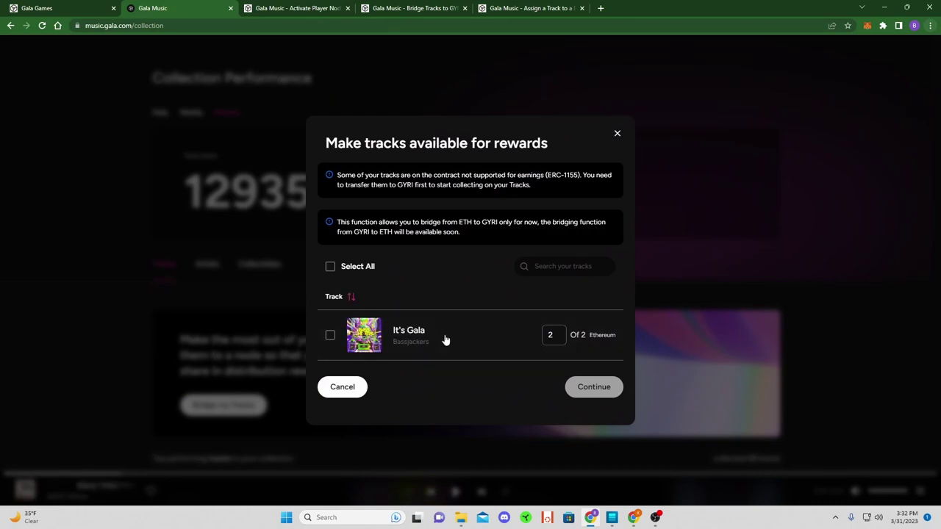
pyautogui.click(330, 336)
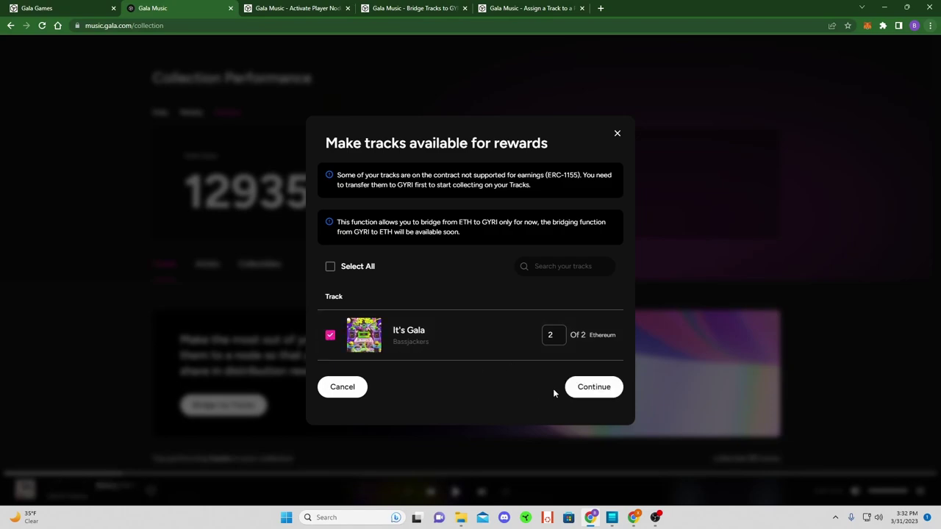
pyautogui.click(594, 386)
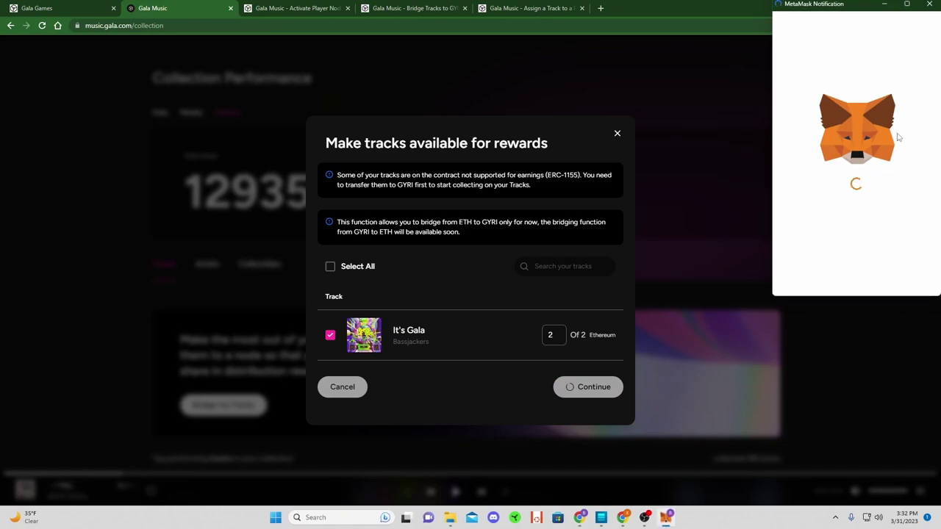
# Review the gas fee of the bridging request in MetaMask and reject the transaction
pyautogui.scroll(-2, 892, 193)
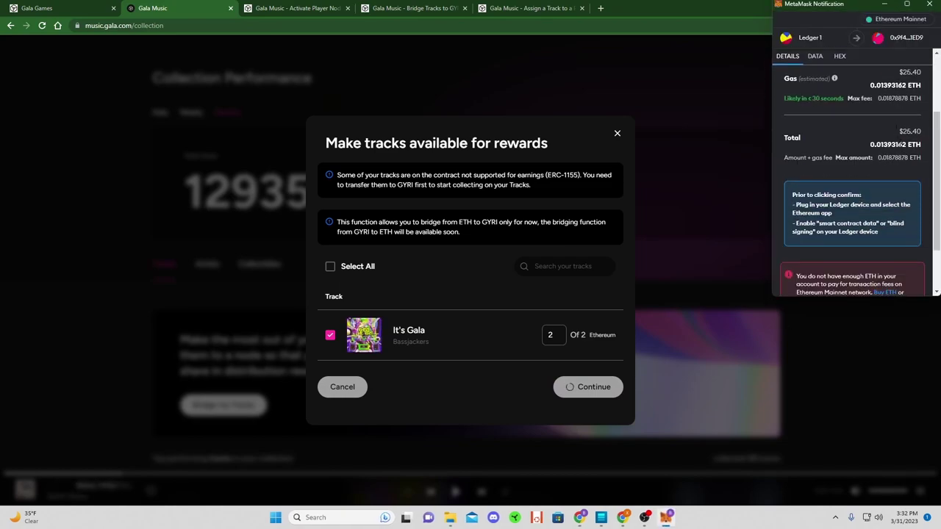
pyautogui.scroll(-2, 910, 103)
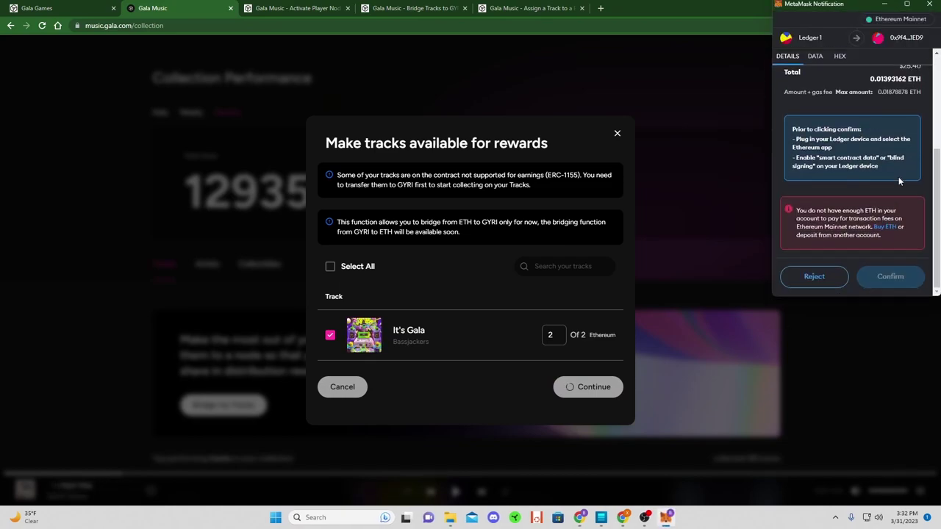
pyautogui.scroll(2, 900, 181)
pyautogui.scroll(-2, 853, 221)
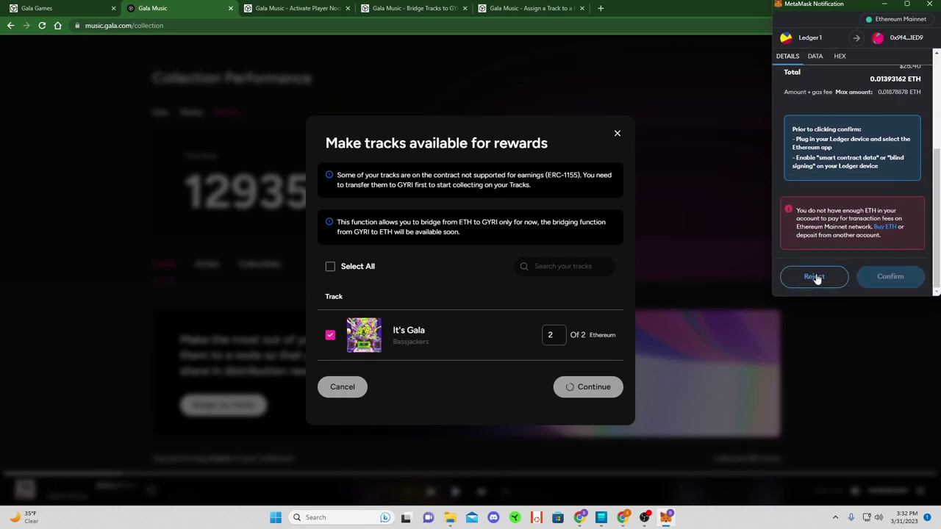
pyautogui.click(838, 285)
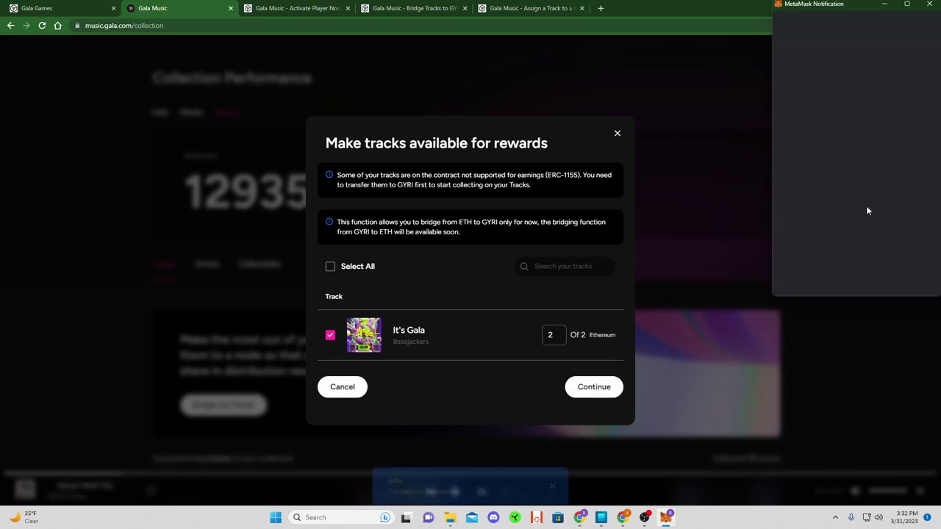
# Switch to the Gala Games site, bridge 1 copy of It's Gala to GYRI, and confirm the transaction in MetaMask
pyautogui.click(44, 9)
pyautogui.click(462, 250)
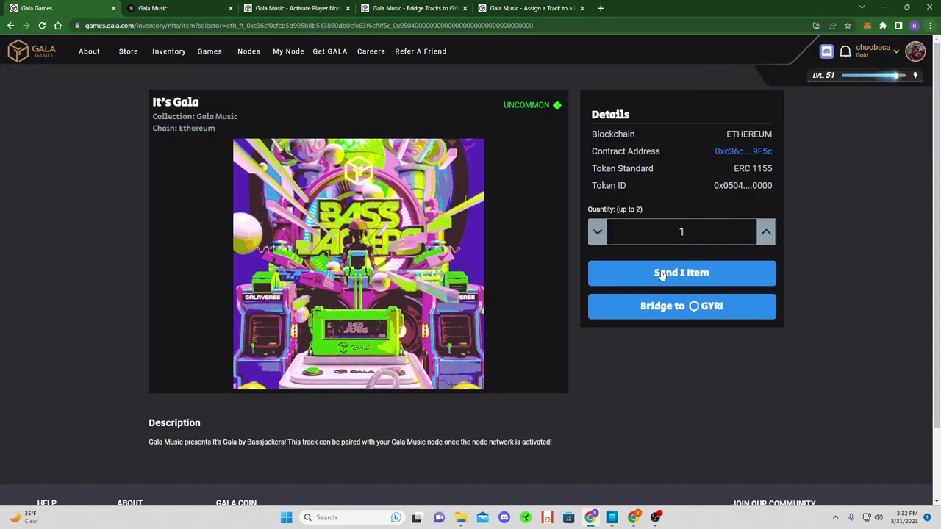
pyautogui.click(766, 231)
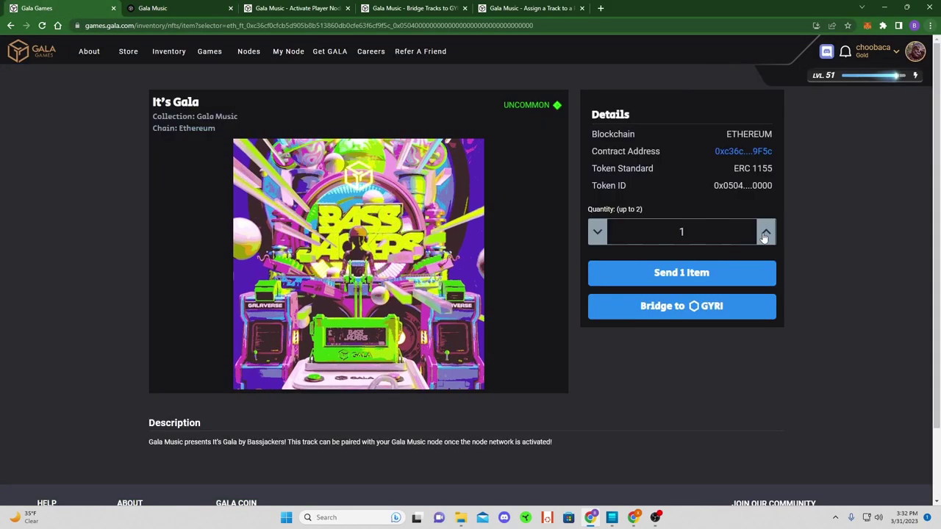
pyautogui.click(680, 309)
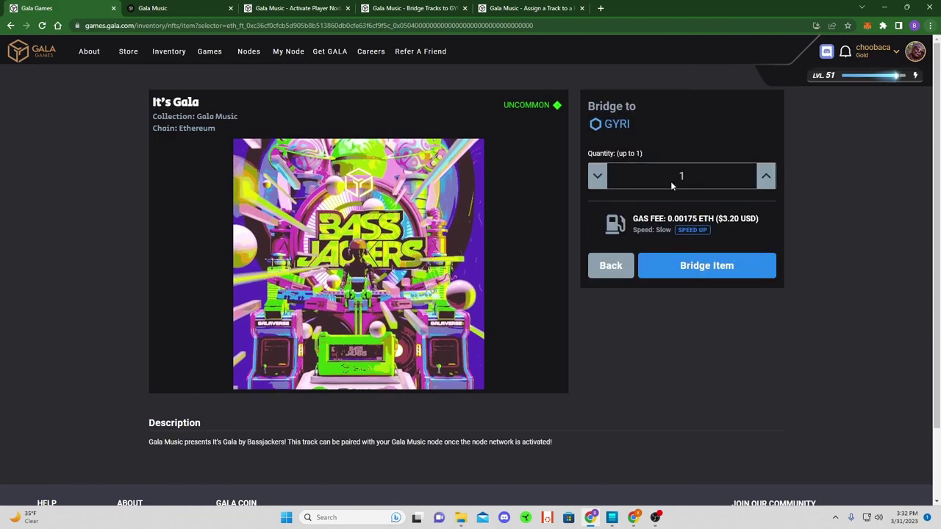
pyautogui.click(711, 267)
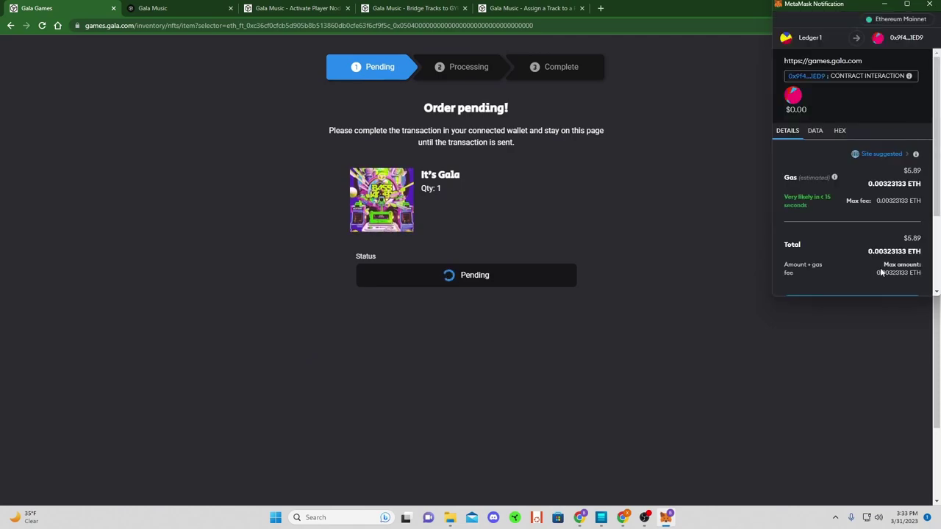
pyautogui.scroll(-5, 880, 262)
pyautogui.click(890, 277)
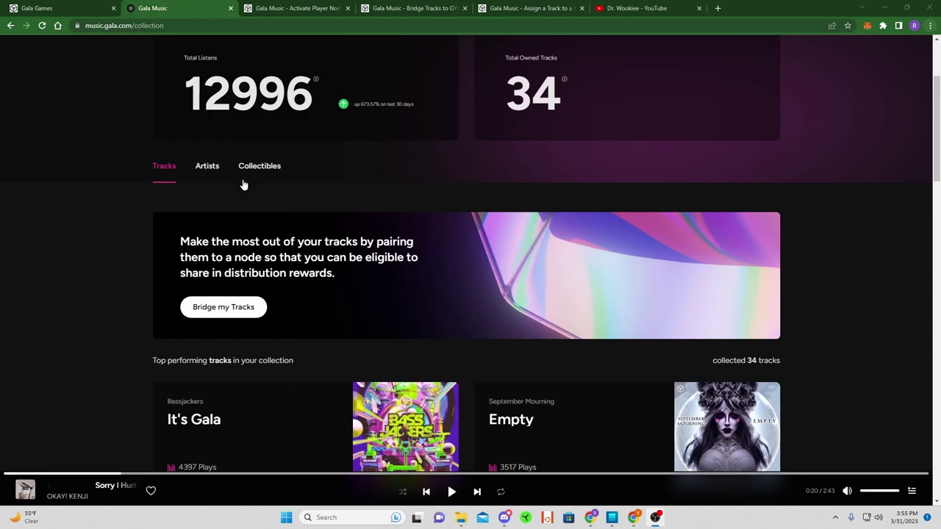
# Check the Gala Music collection for tracks still available to bridge and close the dialog
pyautogui.click(239, 309)
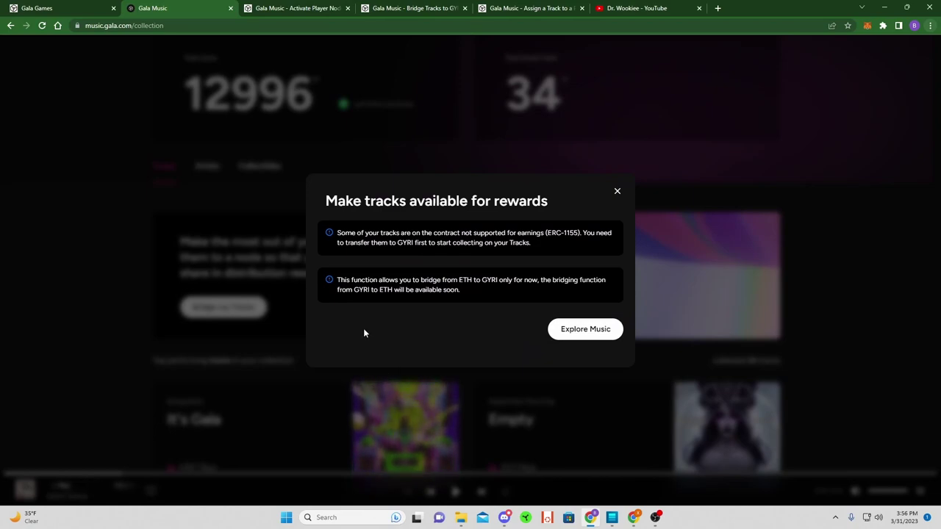
pyautogui.click(618, 192)
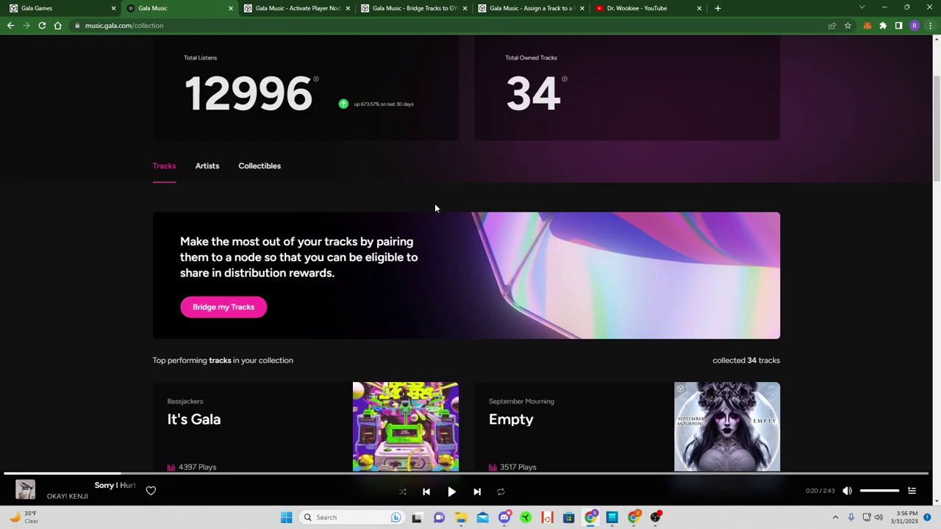
# Open My Player Nodes and bring up the hosted tracks of the second player node
pyautogui.scroll(2, 434, 202)
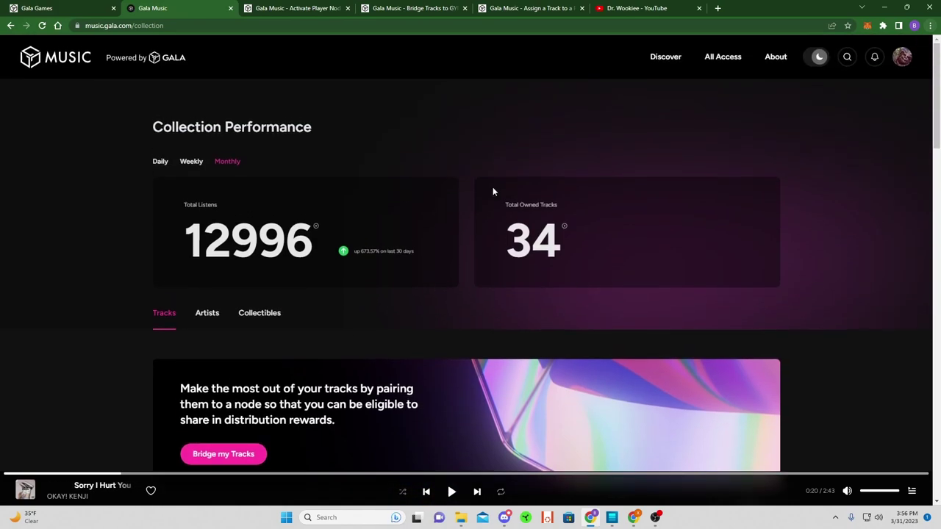
pyautogui.click(901, 59)
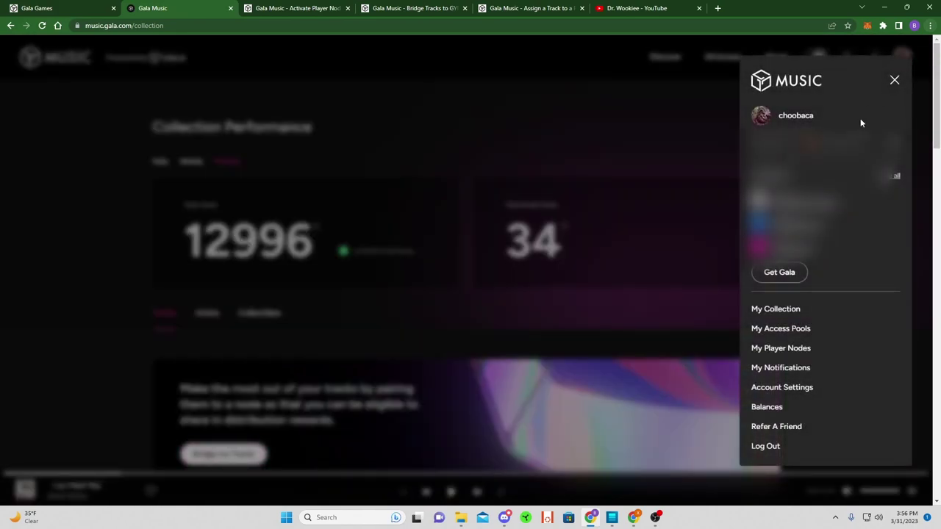
pyautogui.click(781, 350)
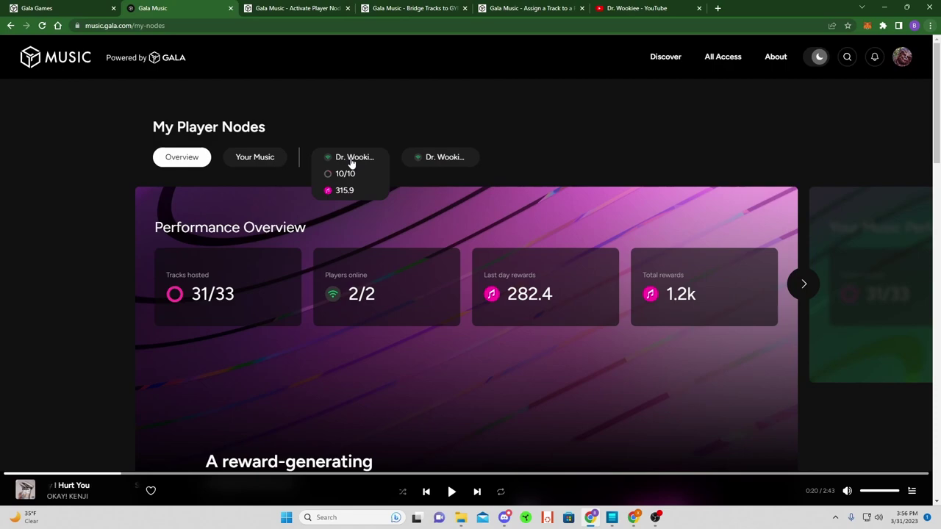
pyautogui.click(433, 164)
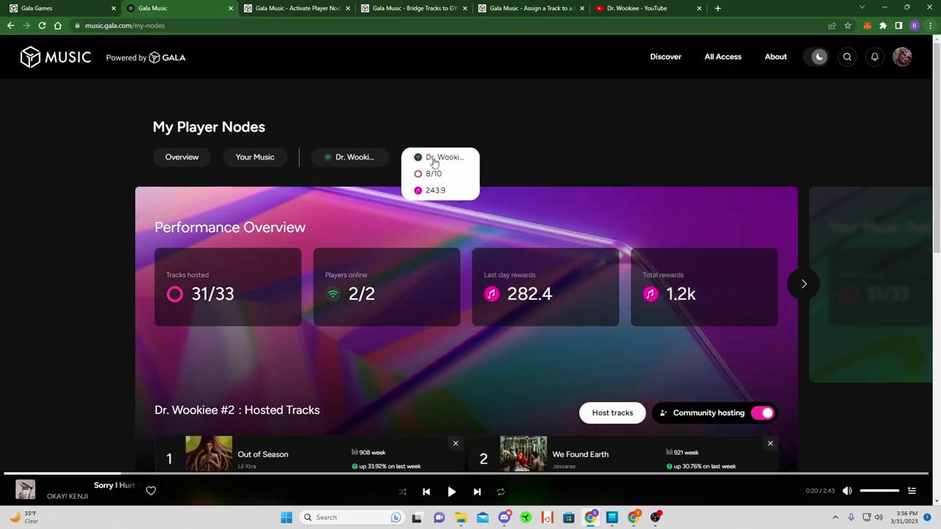
pyautogui.scroll(-4, 450, 242)
pyautogui.scroll(-1, 449, 235)
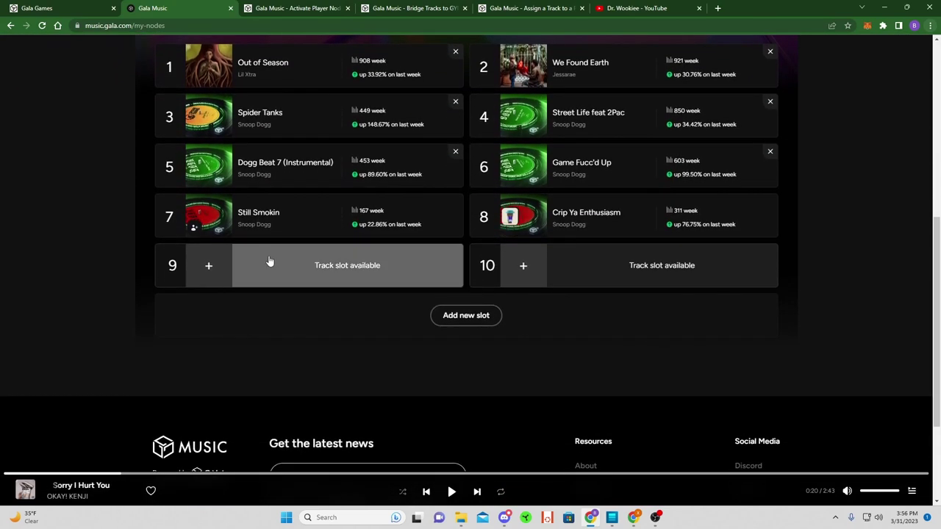
# Host It's Gala instance 2257 in track slot 9 of the second node, authorizing the pairing with the transfer code and authenticator code
pyautogui.click(212, 267)
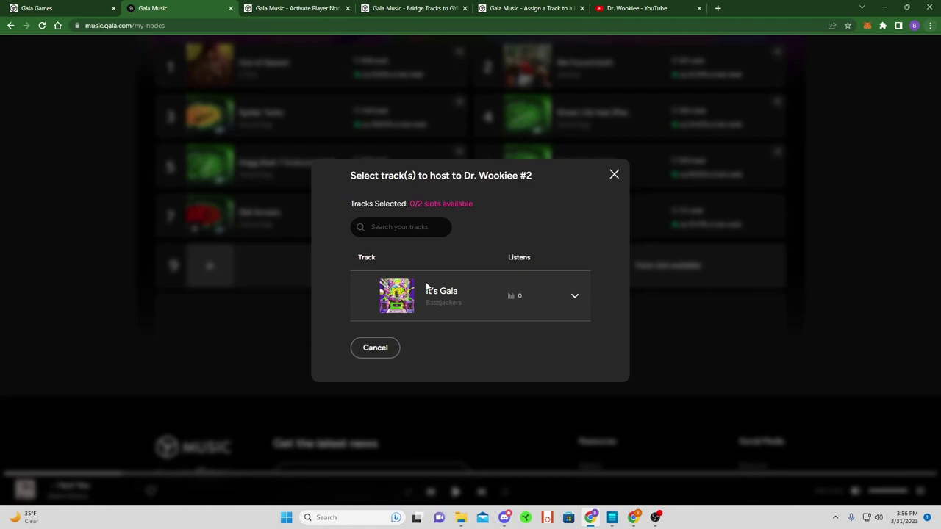
pyautogui.click(577, 298)
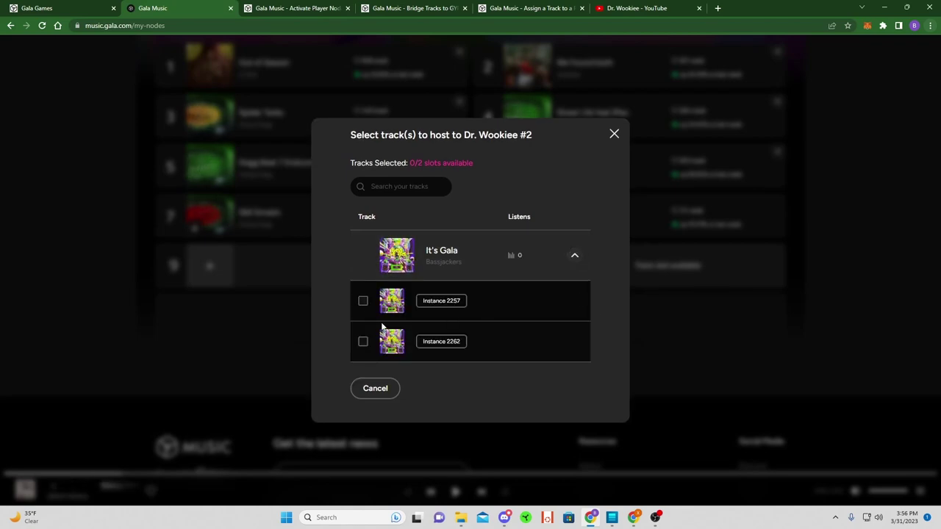
pyautogui.click(364, 302)
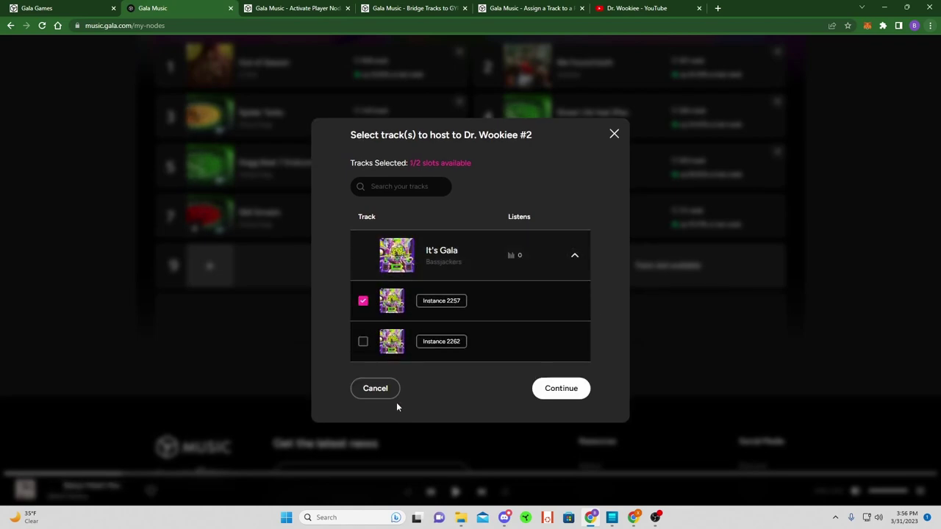
pyautogui.click(578, 392)
pyautogui.click(420, 278)
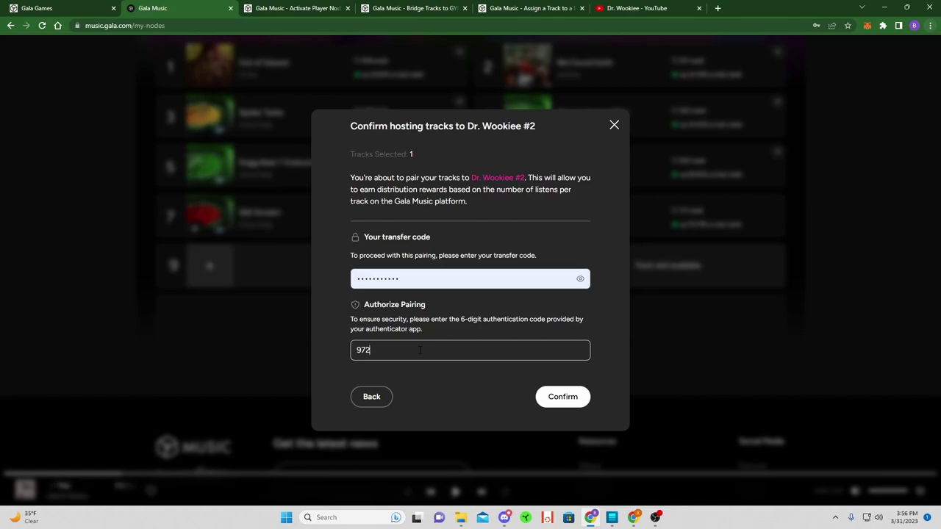
pyautogui.click(561, 394)
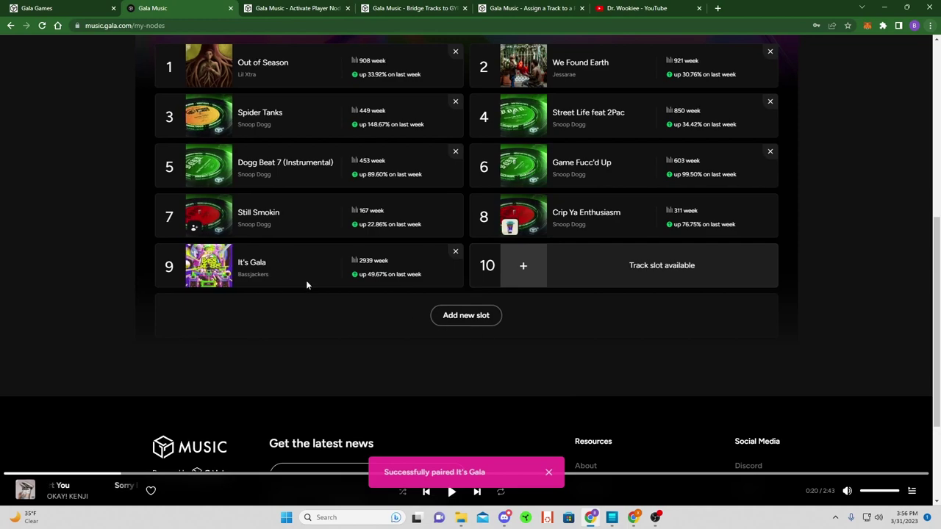
# Under Your Music, select It's Gala instance 2262 and request hosting for it
pyautogui.scroll(1, 281, 269)
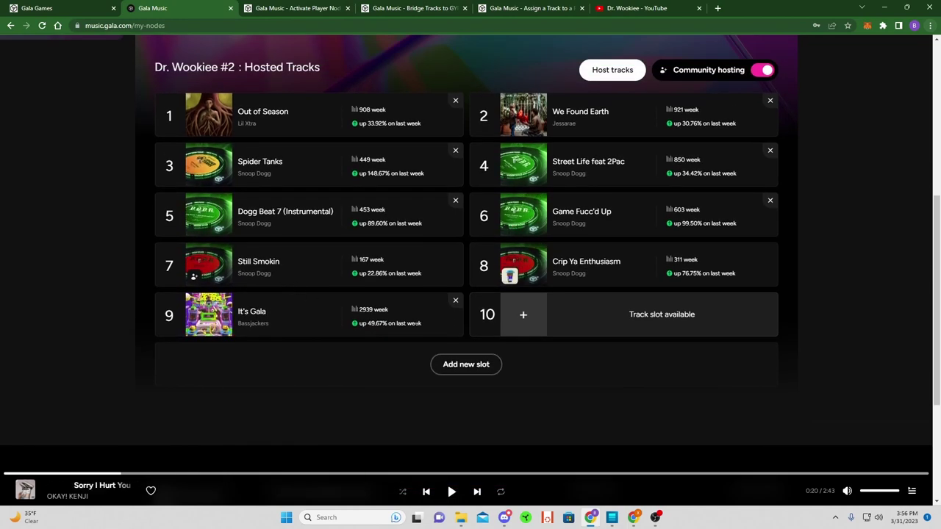
pyautogui.scroll(4, 330, 318)
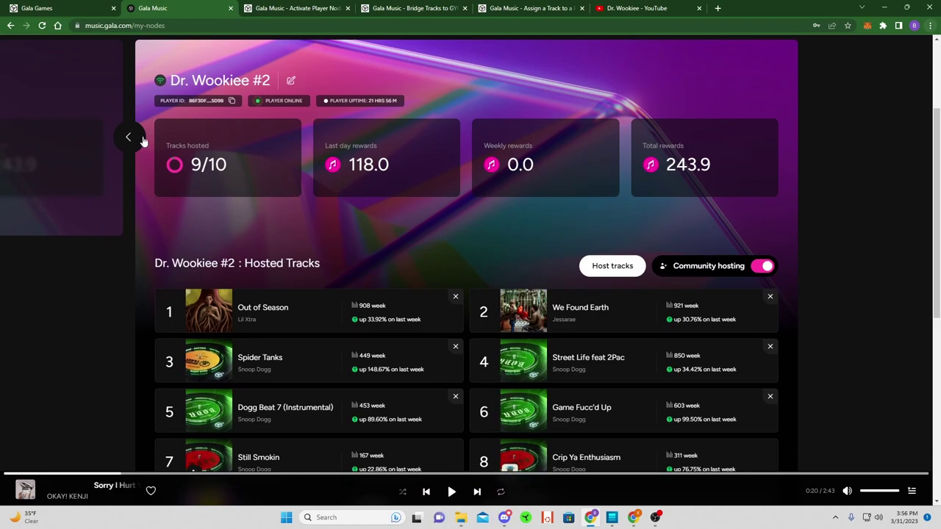
pyautogui.scroll(3, 365, 216)
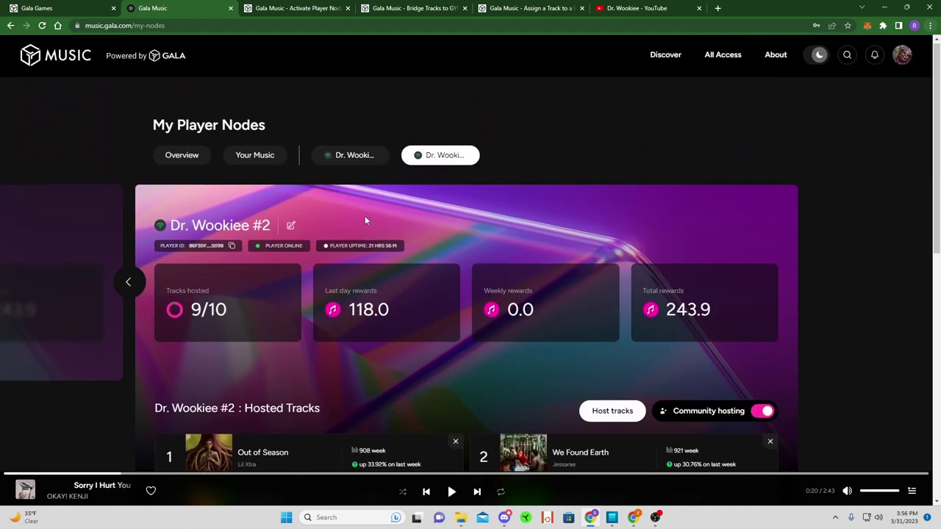
pyautogui.click(270, 157)
pyautogui.scroll(-6, 291, 189)
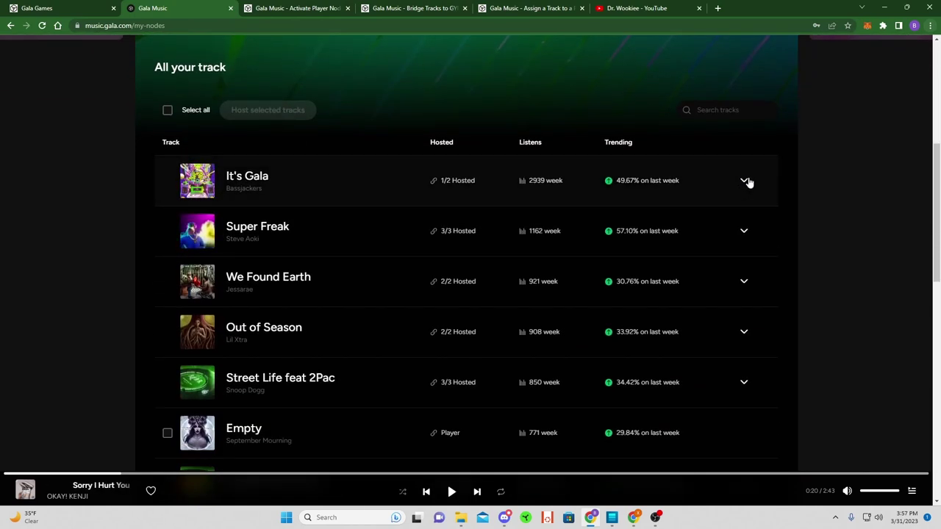
pyautogui.click(746, 181)
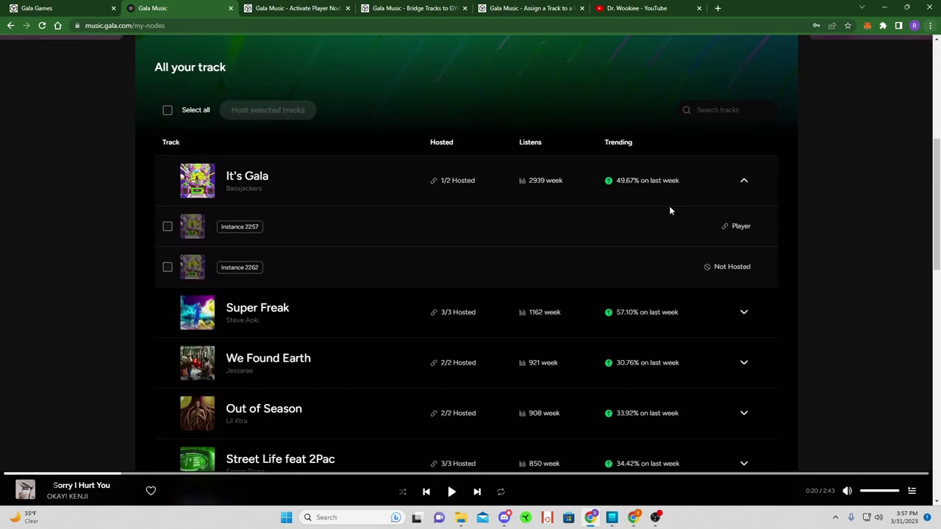
pyautogui.click(167, 268)
pyautogui.click(300, 112)
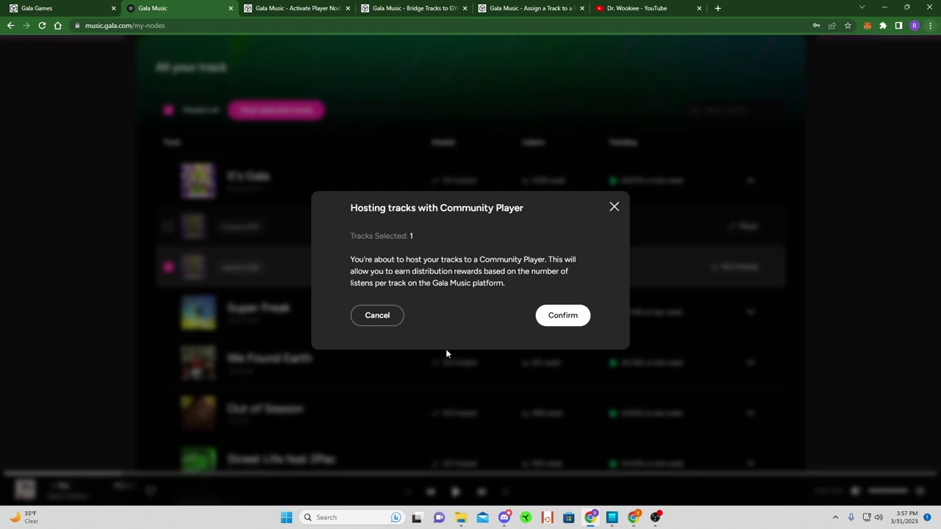
# Confirm hosting the selected track with a Community Player and authorize the pairing with the transfer code
pyautogui.click(560, 316)
pyautogui.click(534, 296)
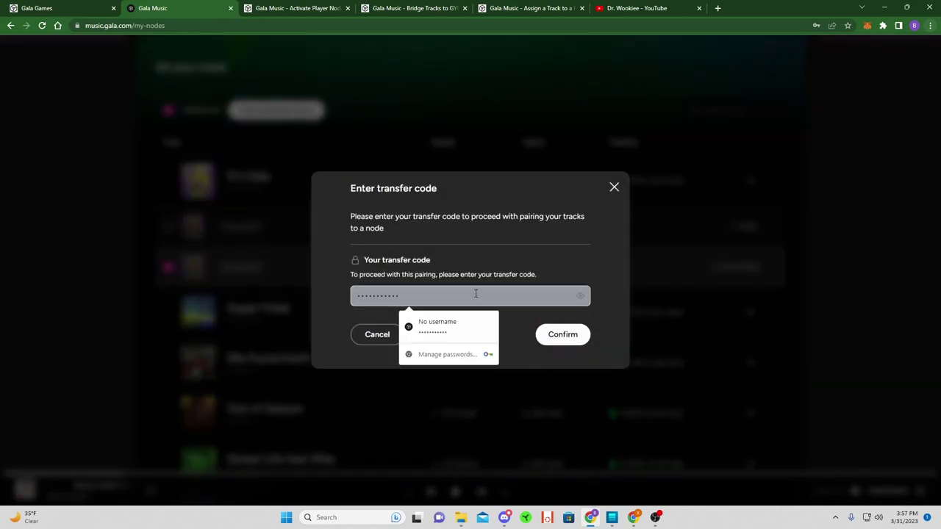
pyautogui.click(561, 336)
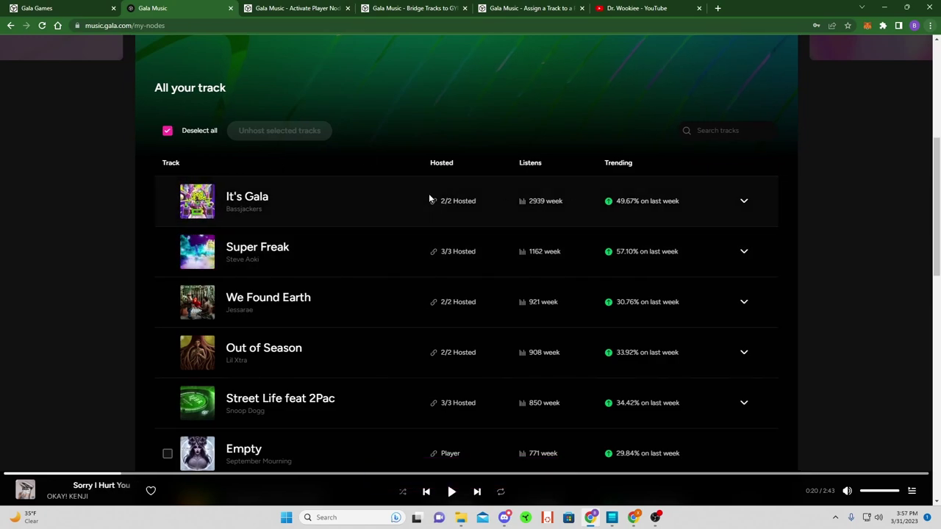
# Check where both It's Gala instances are hosted and look over the hosting status of all owned tracks
pyautogui.click(743, 202)
pyautogui.moveTo(746, 252)
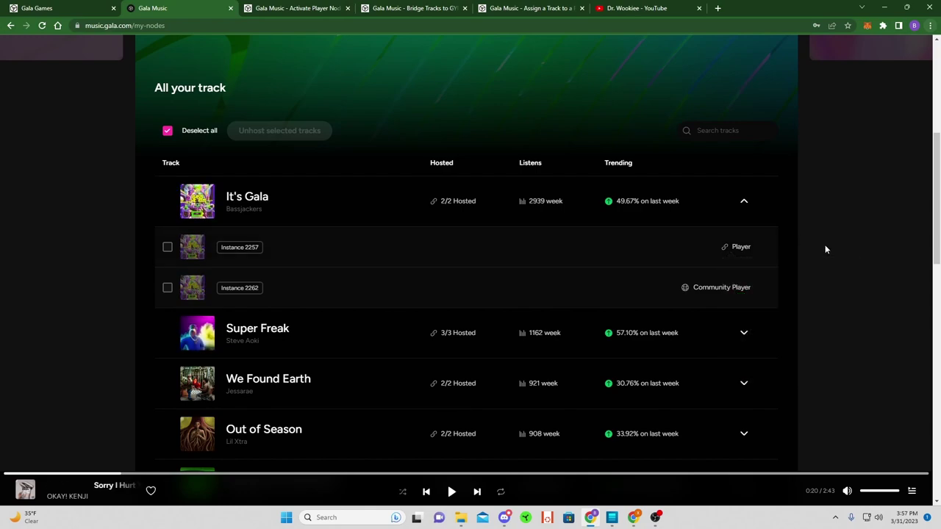
pyautogui.moveTo(727, 292)
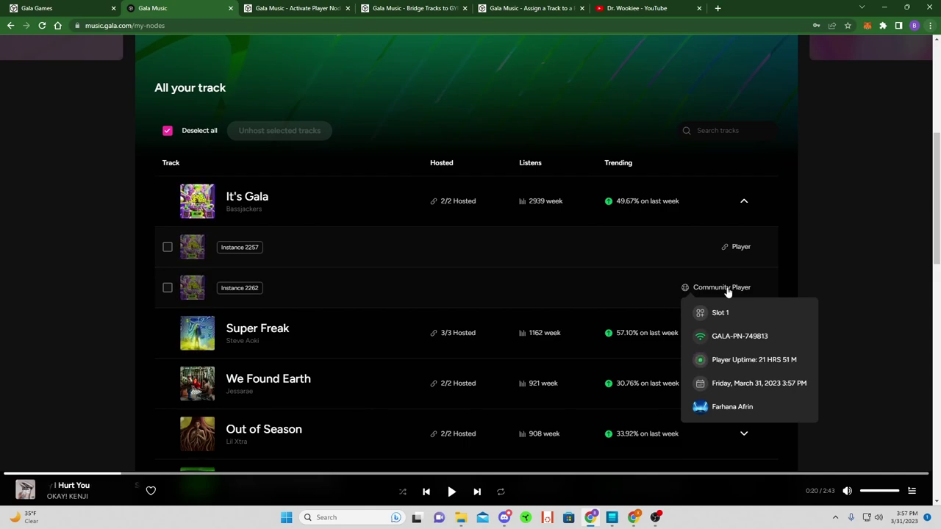
pyautogui.click(744, 202)
pyautogui.scroll(-4, 489, 238)
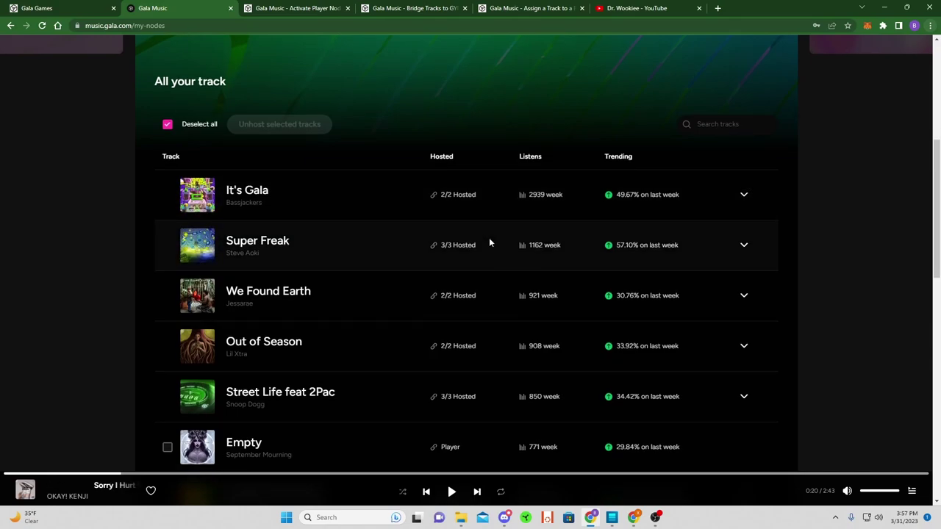
pyautogui.scroll(-4, 454, 239)
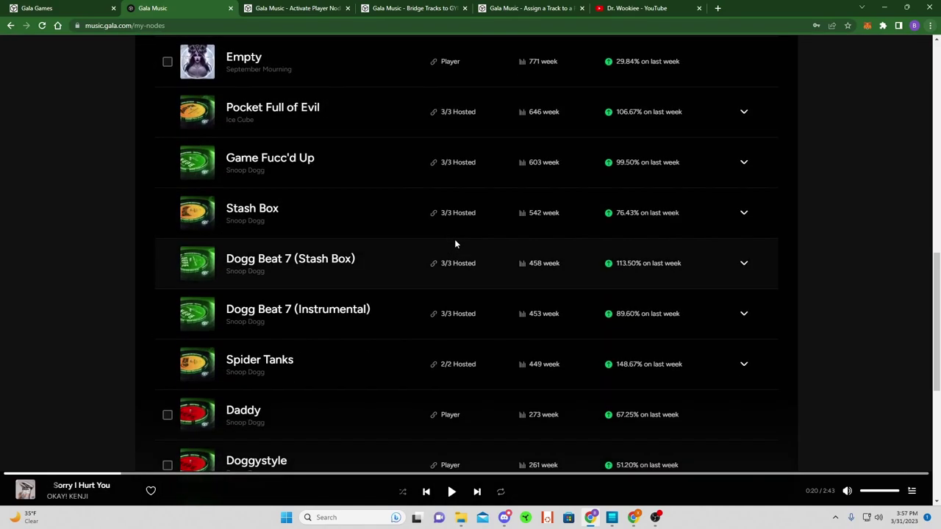
pyautogui.scroll(8, 454, 241)
pyautogui.scroll(4, 454, 239)
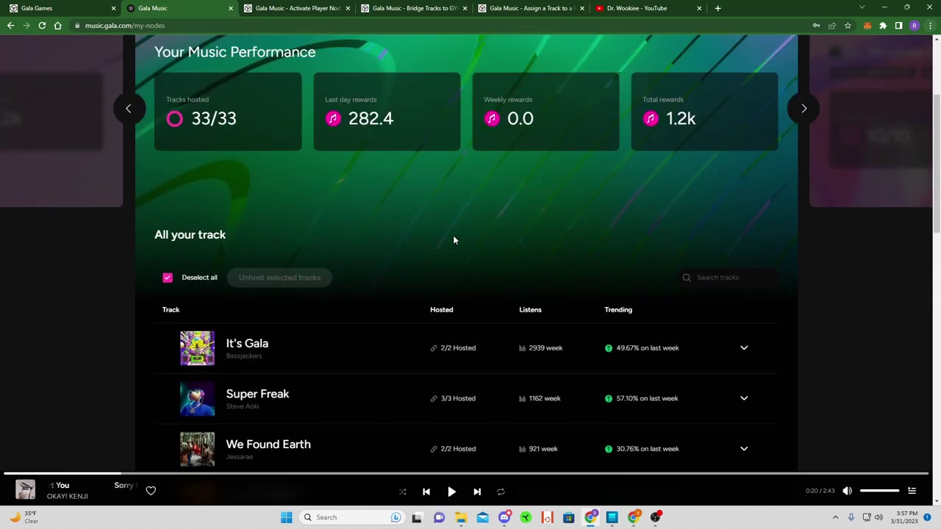
# View the first player node's hosted tracks, open the page of the community-hosted track Rune, and return to the player nodes
pyautogui.click(364, 86)
pyautogui.scroll(-2, 370, 240)
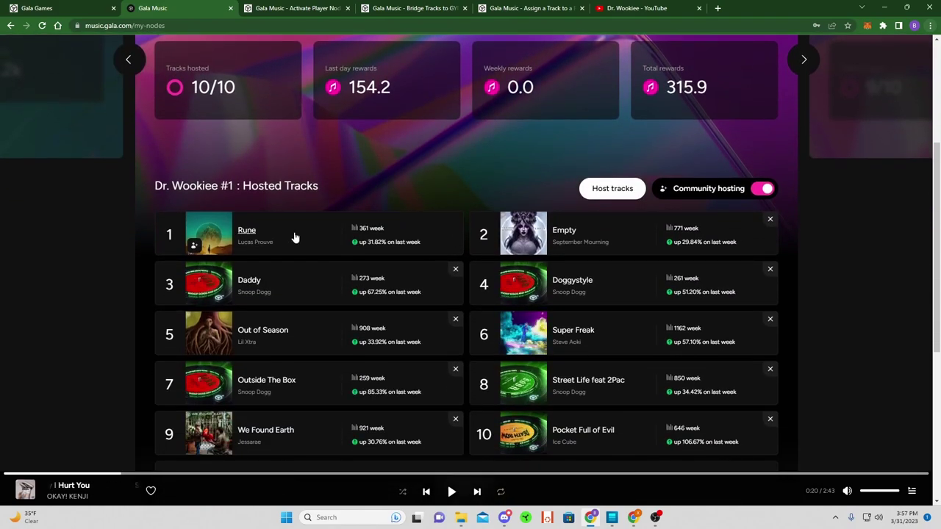
pyautogui.click(294, 237)
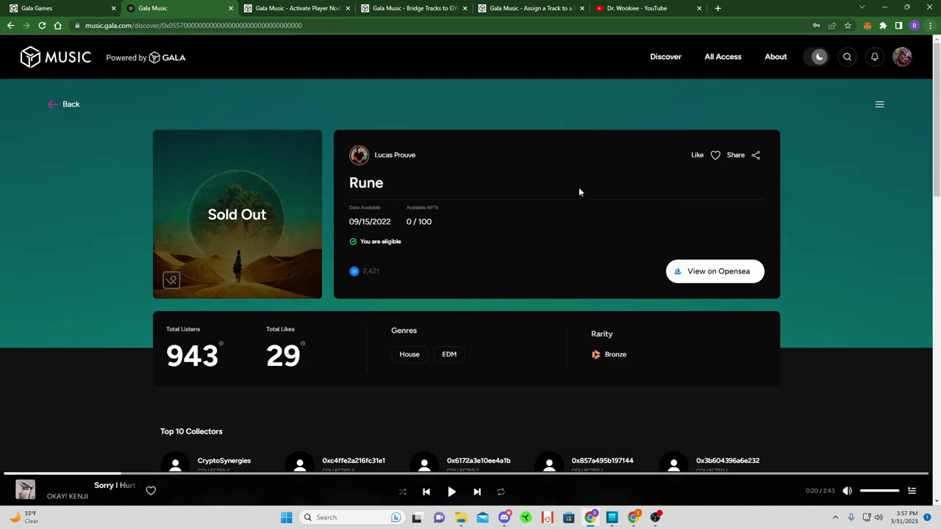
pyautogui.click(9, 25)
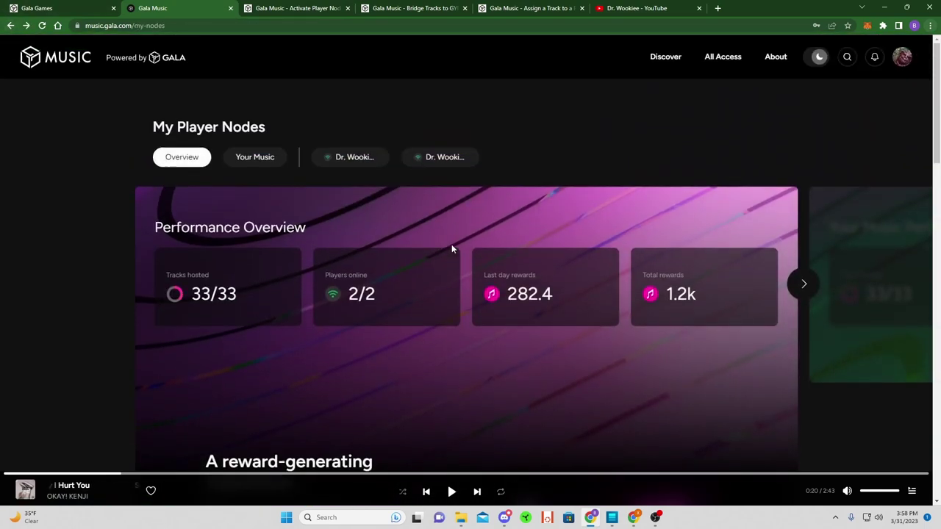
# Reopen the first player node and review its ten hosted track slots, community hosting setting and reward figures
pyautogui.click(370, 159)
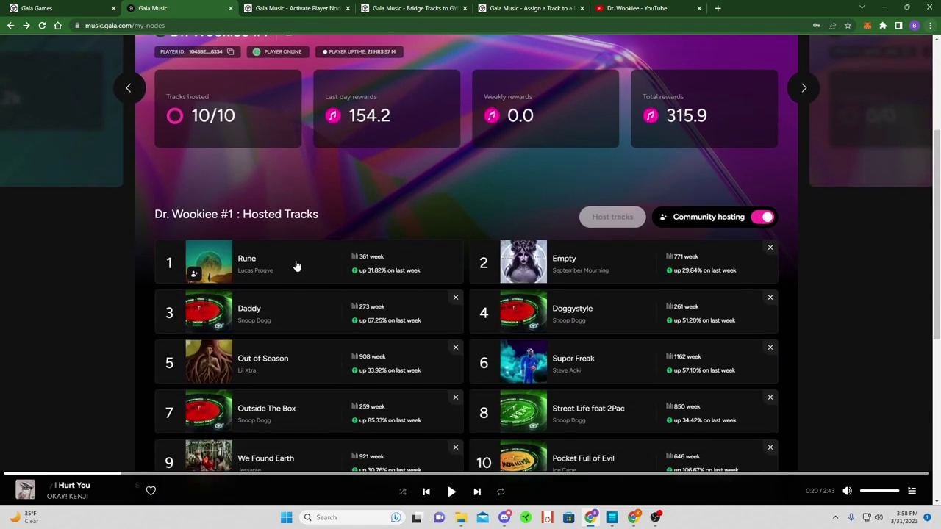
pyautogui.scroll(-2, 316, 272)
pyautogui.scroll(2, 443, 294)
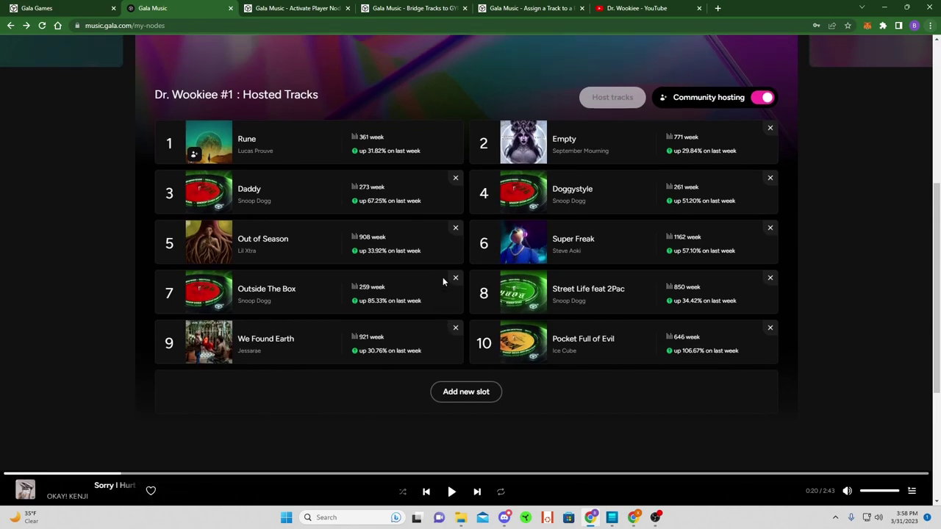
pyautogui.scroll(2, 442, 281)
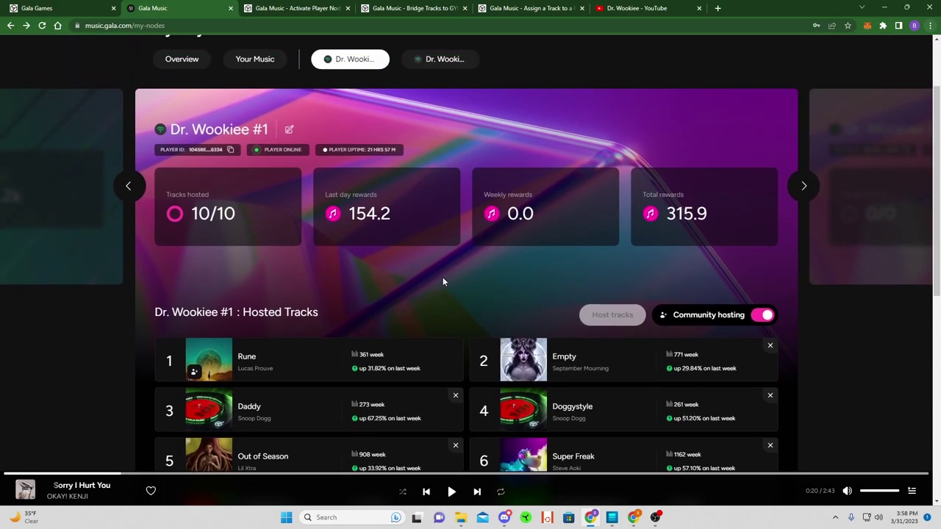
pyautogui.scroll(-3, 443, 281)
pyautogui.scroll(-2, 443, 281)
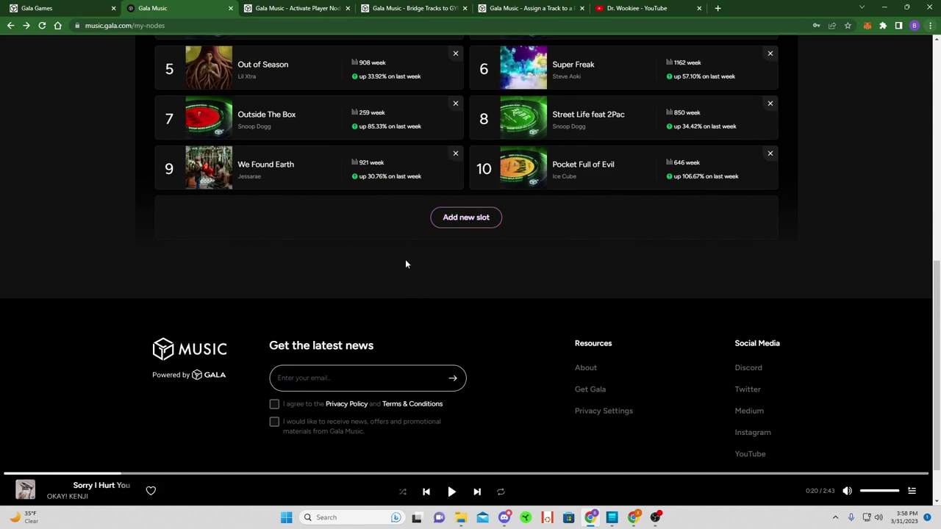
pyautogui.scroll(4, 405, 263)
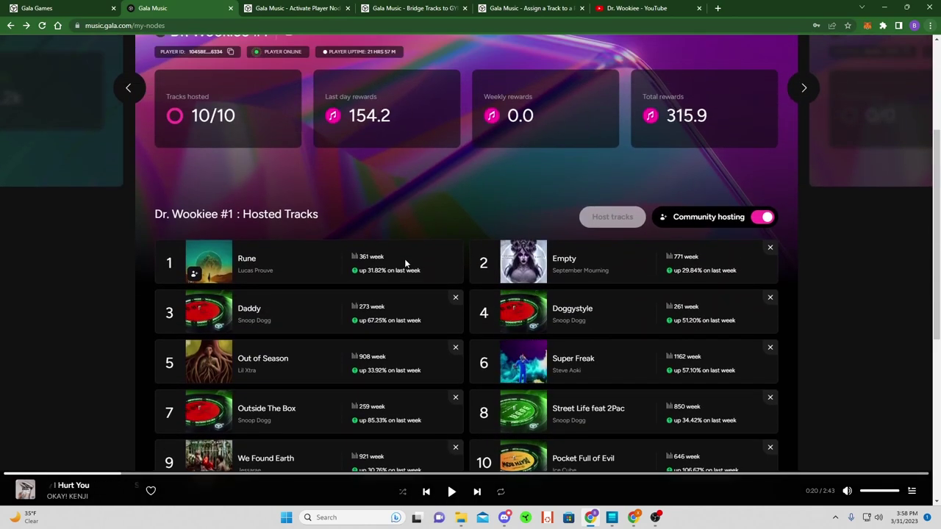
pyautogui.scroll(1, 406, 262)
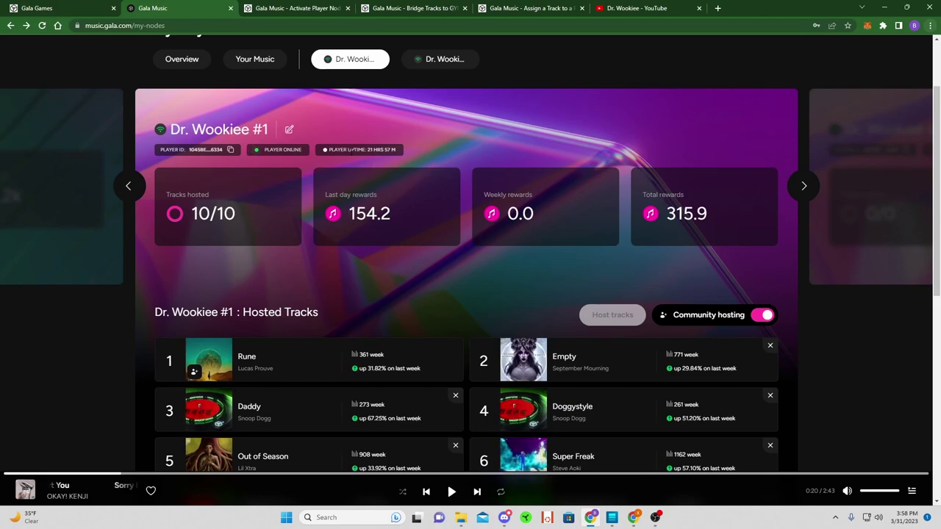
pyautogui.scroll(2, 312, 172)
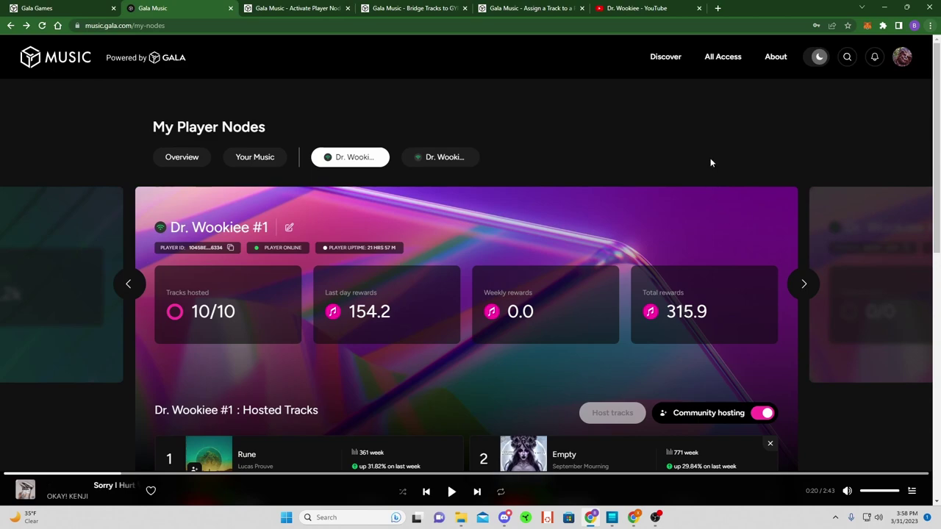
# Open the Discover page and look over the featured tracks and the list of tracks for sale
pyautogui.click(673, 59)
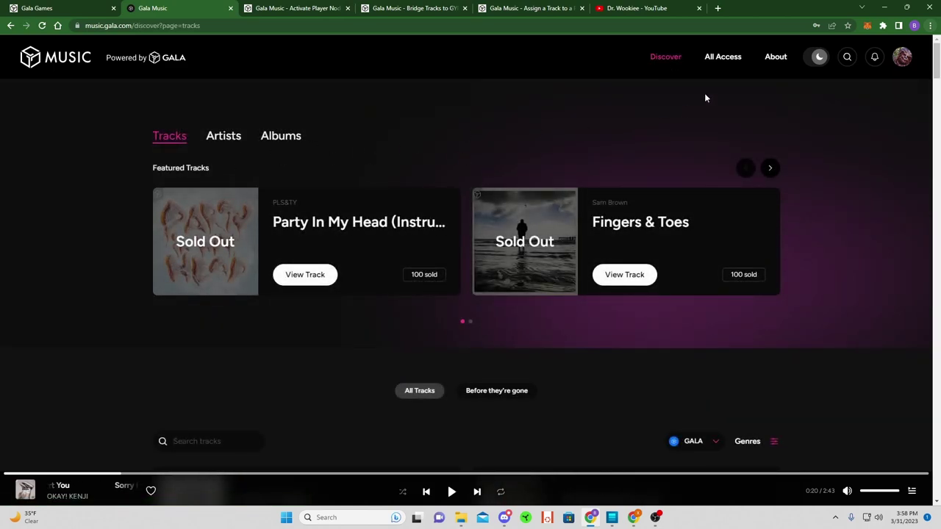
pyautogui.scroll(-5, 430, 152)
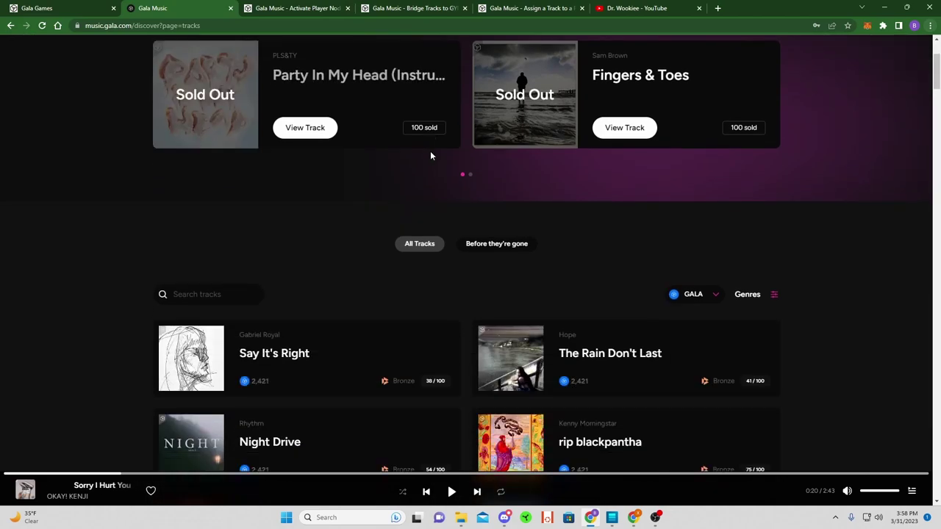
pyautogui.scroll(5, 447, 237)
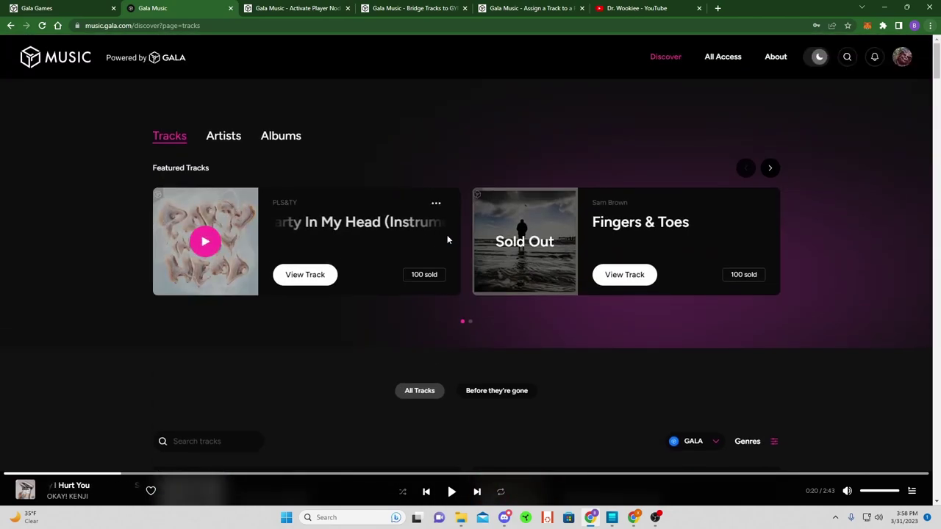
pyautogui.scroll(-1, 293, 333)
pyautogui.click(220, 344)
pyautogui.scroll(1, 320, 272)
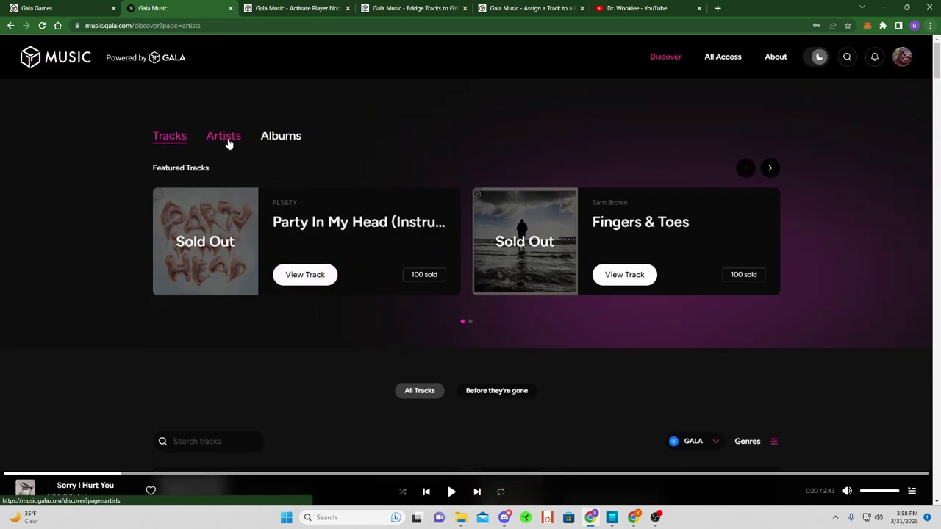
# Switch the Discover page to artists and browse the full artist list with its tier ratings
pyautogui.click(225, 143)
pyautogui.scroll(-4, 539, 289)
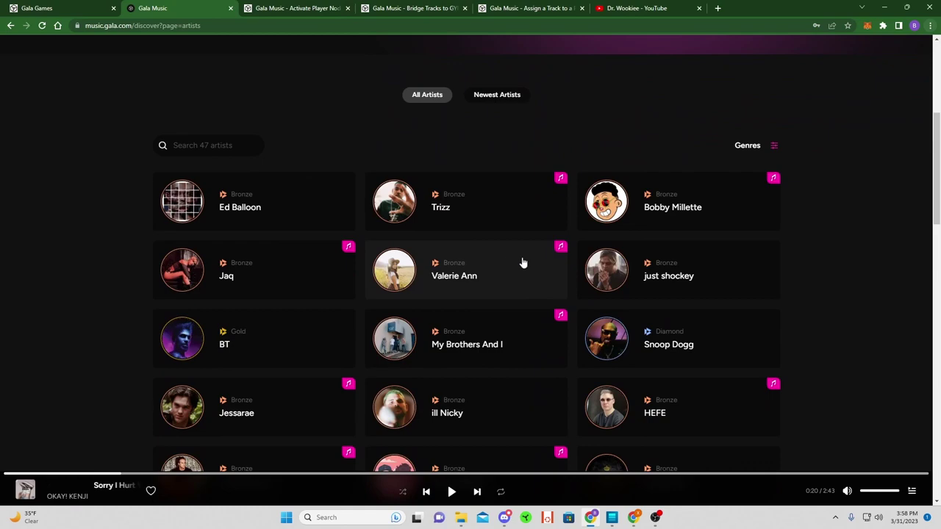
pyautogui.scroll(-3, 519, 260)
pyautogui.scroll(-7, 511, 257)
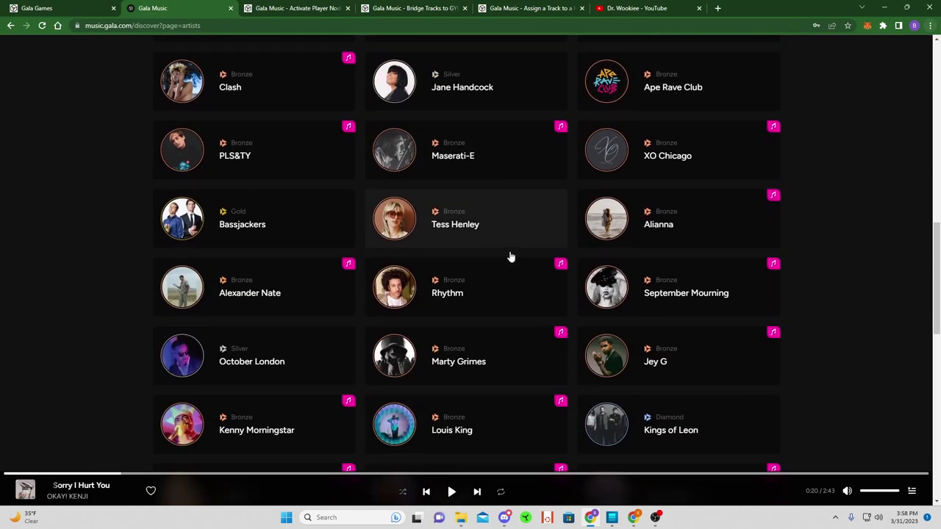
pyautogui.scroll(-2, 511, 256)
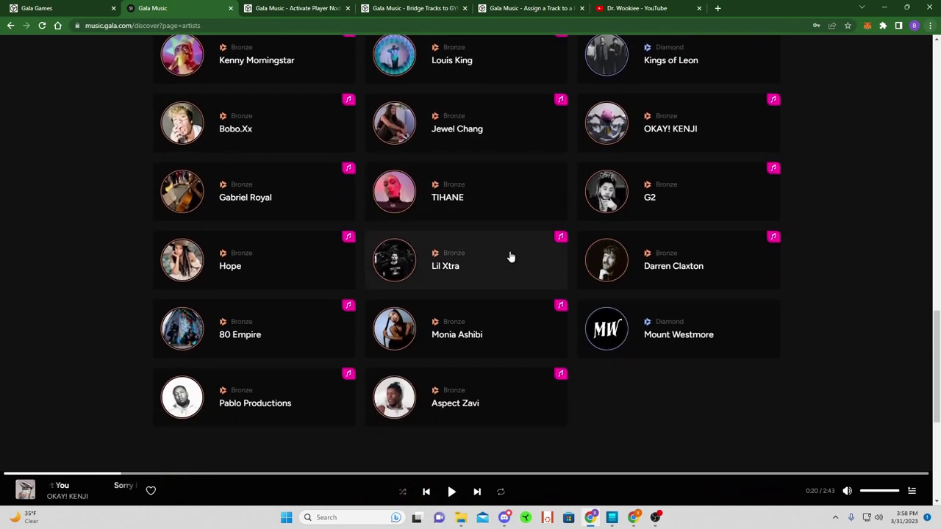
pyautogui.scroll(12, 511, 257)
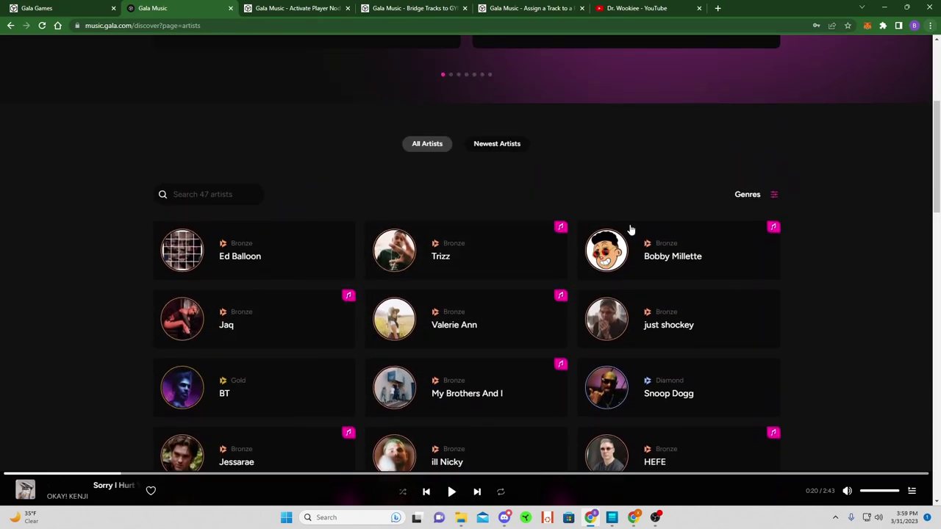
pyautogui.scroll(1, 470, 280)
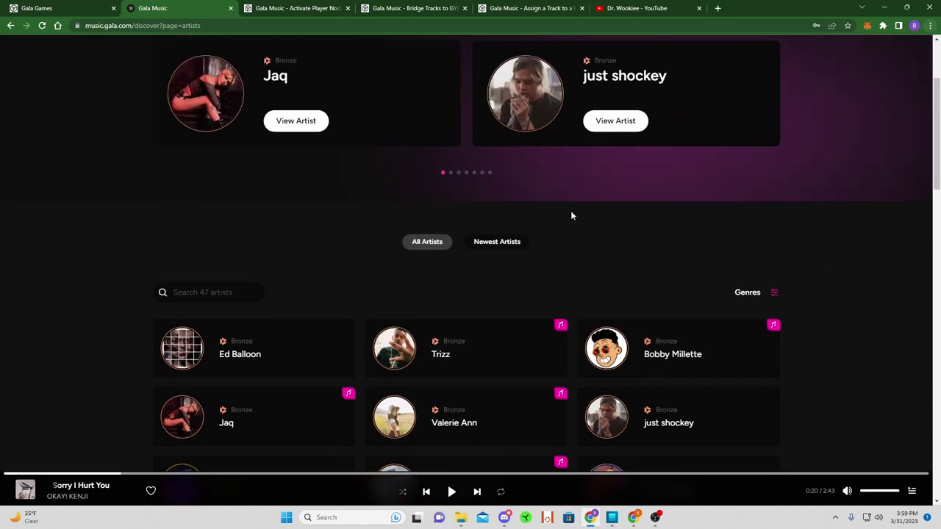
# Open the artist page of Trizz and review the listens, collectors, biography and track availability
pyautogui.click(519, 344)
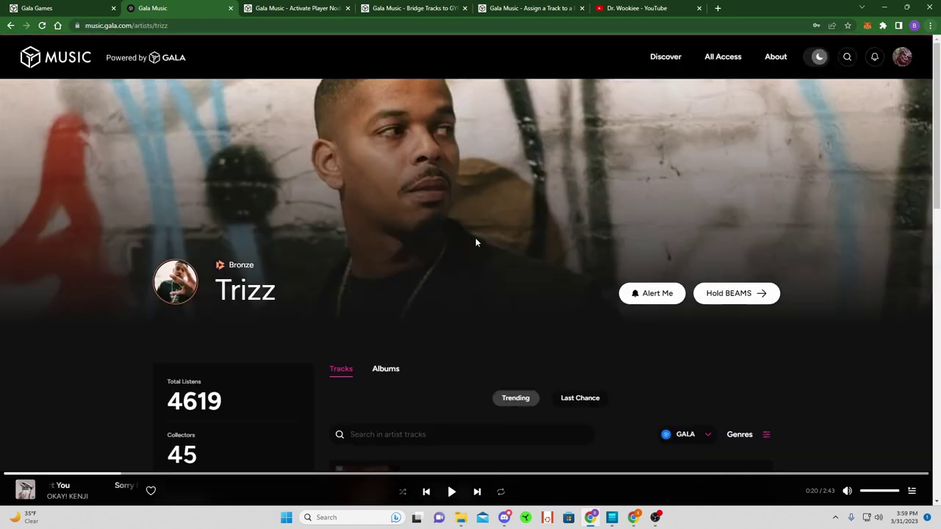
pyautogui.scroll(-2, 349, 228)
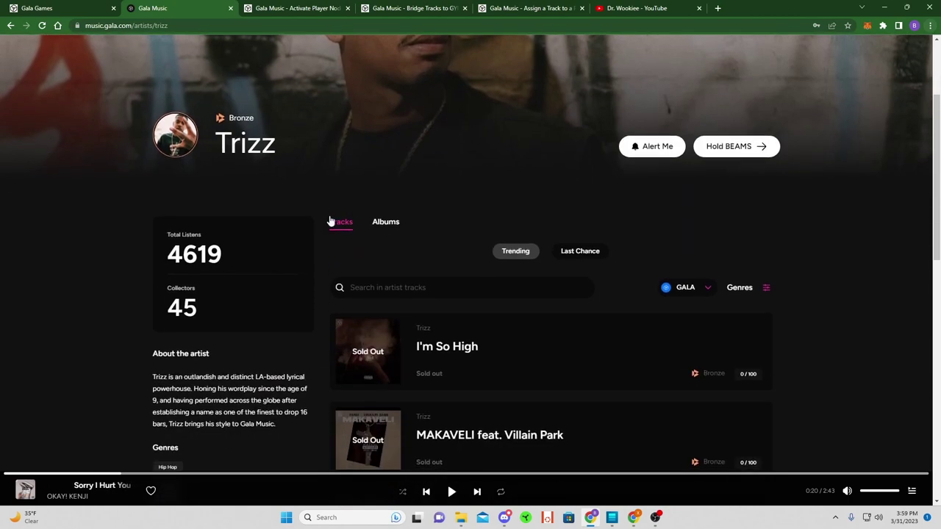
pyautogui.scroll(-2, 330, 221)
pyautogui.scroll(3, 550, 206)
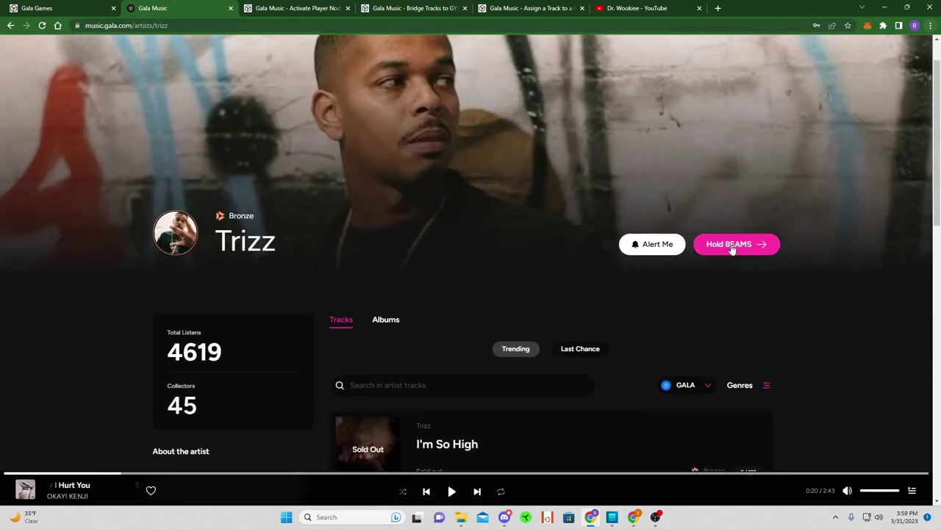
pyautogui.scroll(-4, 661, 324)
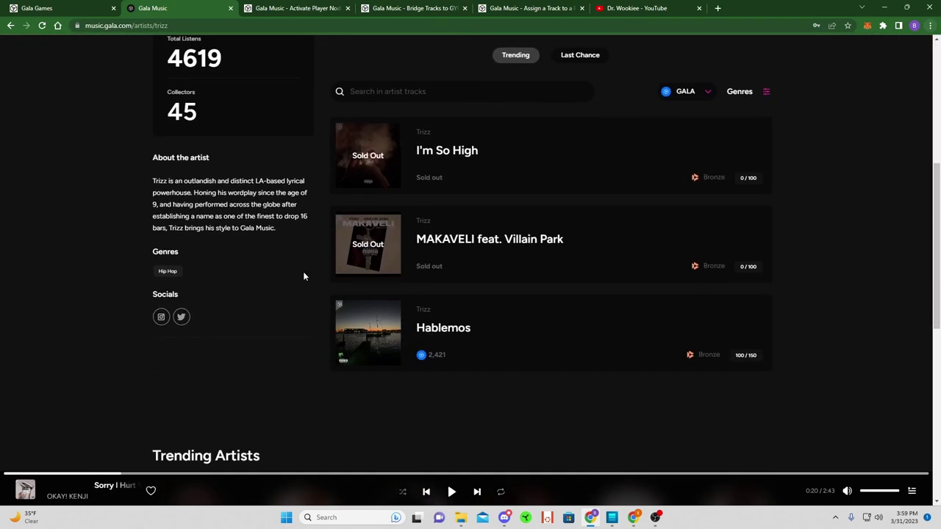
pyautogui.scroll(3, 304, 276)
# Open the BEAMS holding page for Trizz and examine the pool figures, access benefits of all three levels and top fans
pyautogui.click(716, 208)
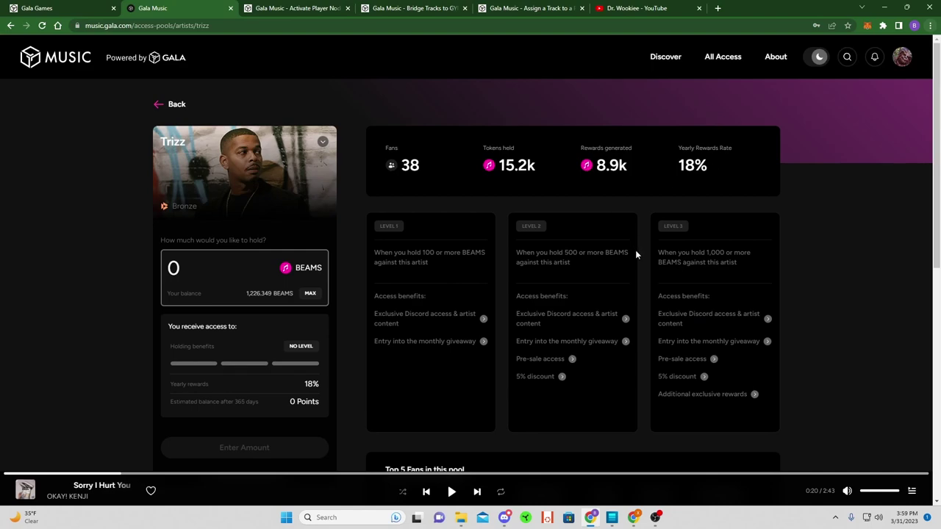
pyautogui.scroll(-2, 614, 265)
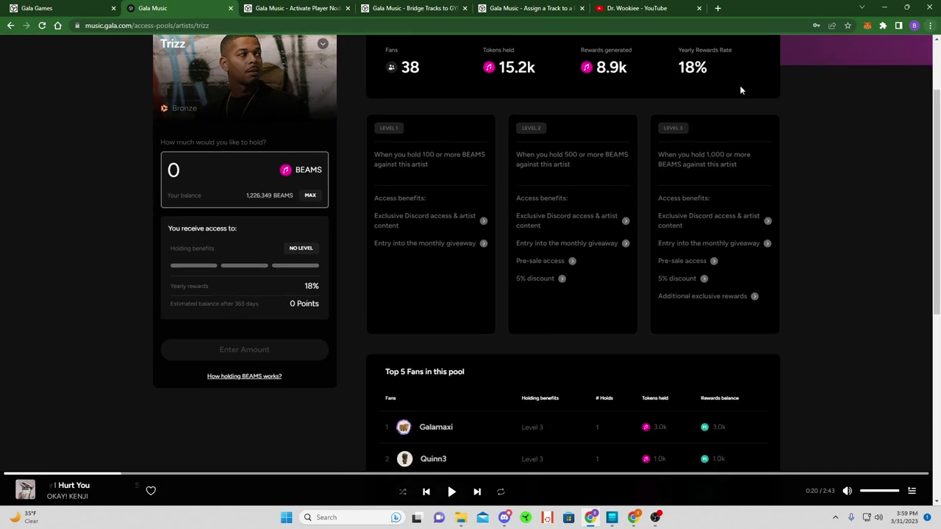
pyautogui.scroll(1, 740, 85)
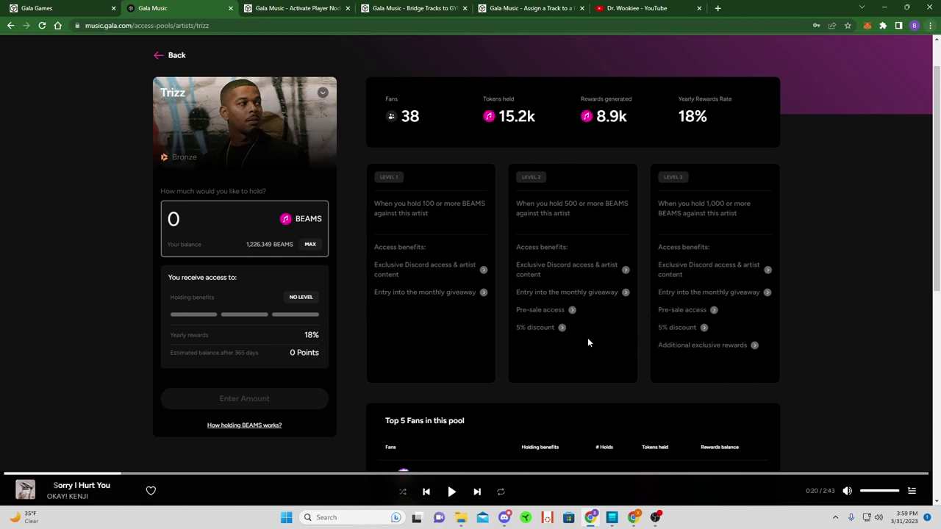
pyautogui.moveTo(573, 312)
pyautogui.moveTo(756, 349)
pyautogui.scroll(-3, 634, 347)
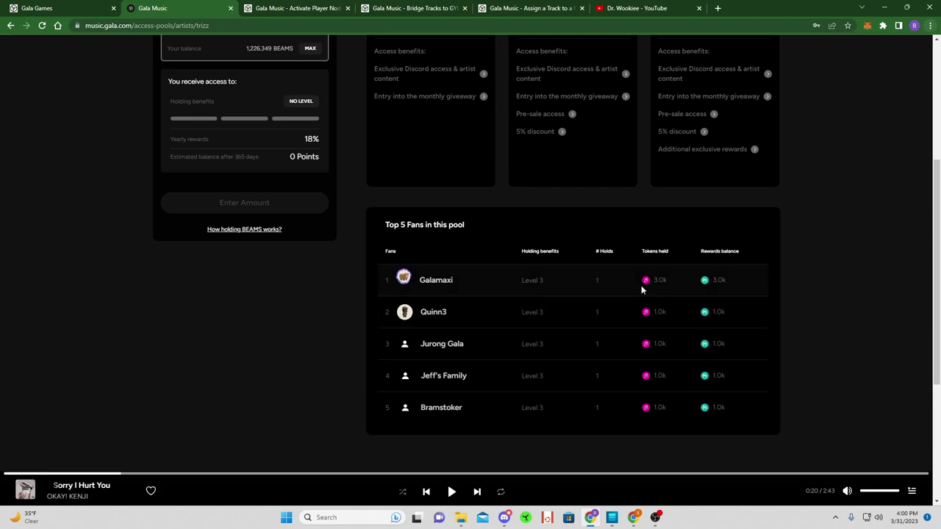
pyautogui.scroll(2, 430, 290)
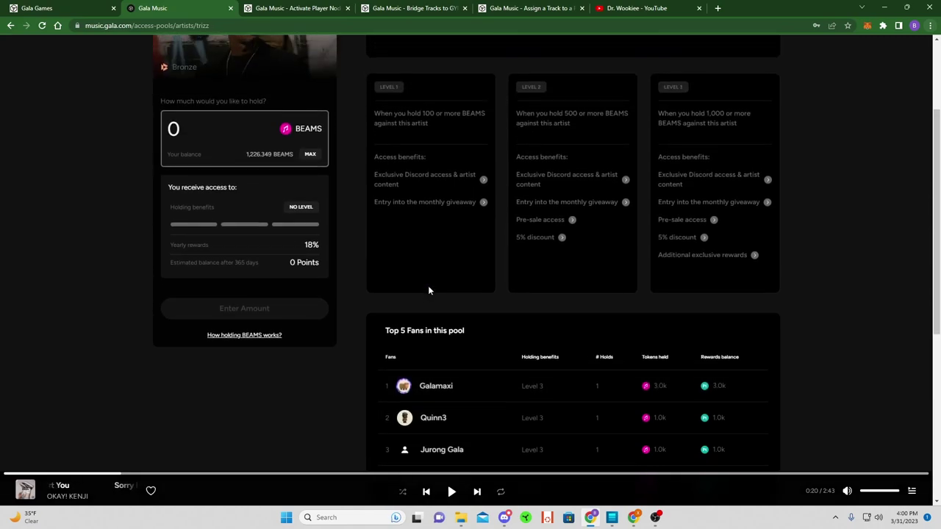
pyautogui.scroll(2, 430, 290)
pyautogui.scroll(1, 428, 285)
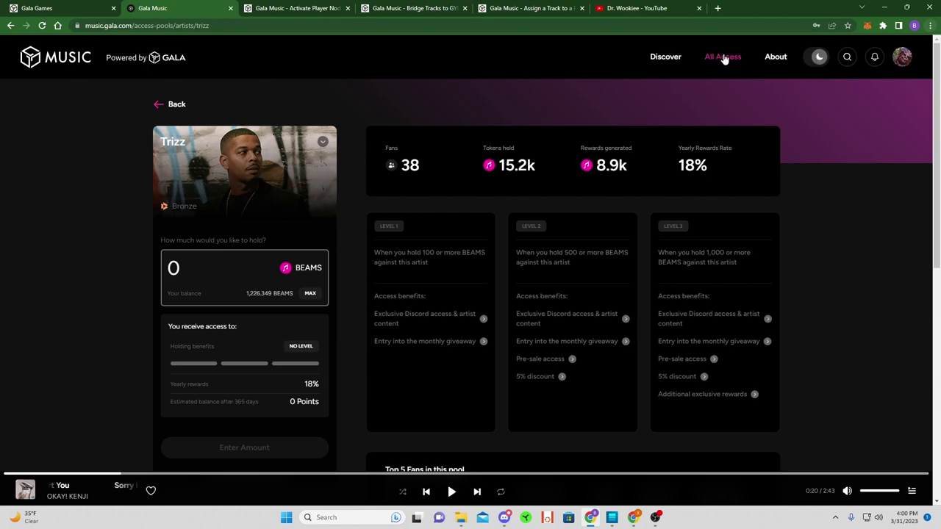
# Look through the All Access fan store, including its top performing artists and Earn points section, and open the About page
pyautogui.click(725, 58)
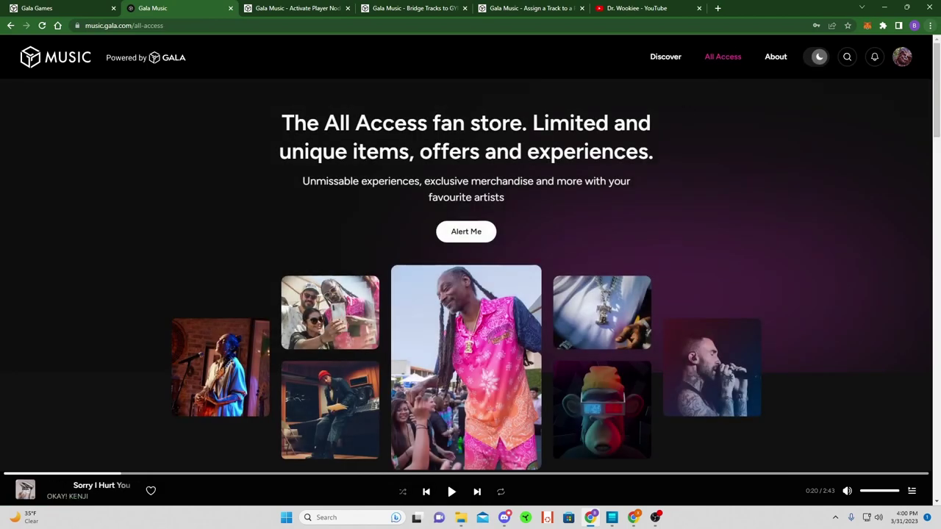
pyautogui.scroll(-10, 591, 142)
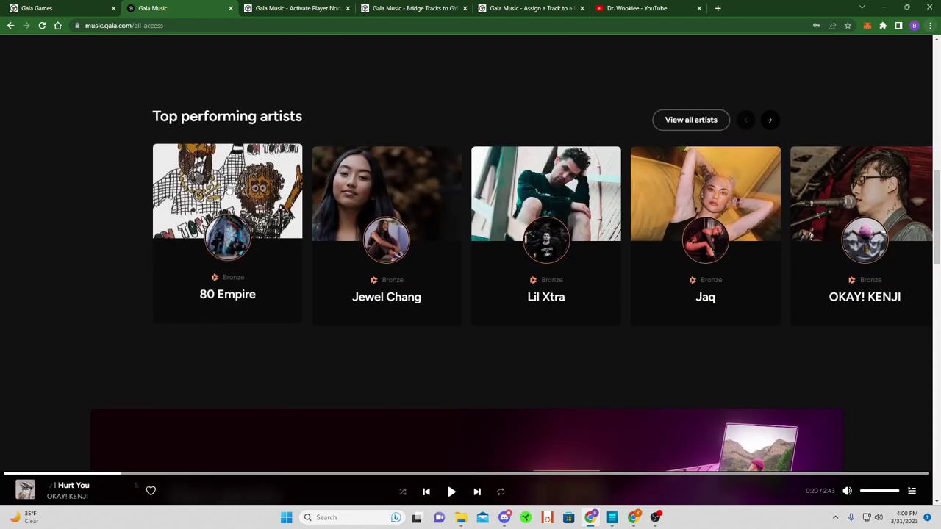
pyautogui.scroll(-1, 845, 331)
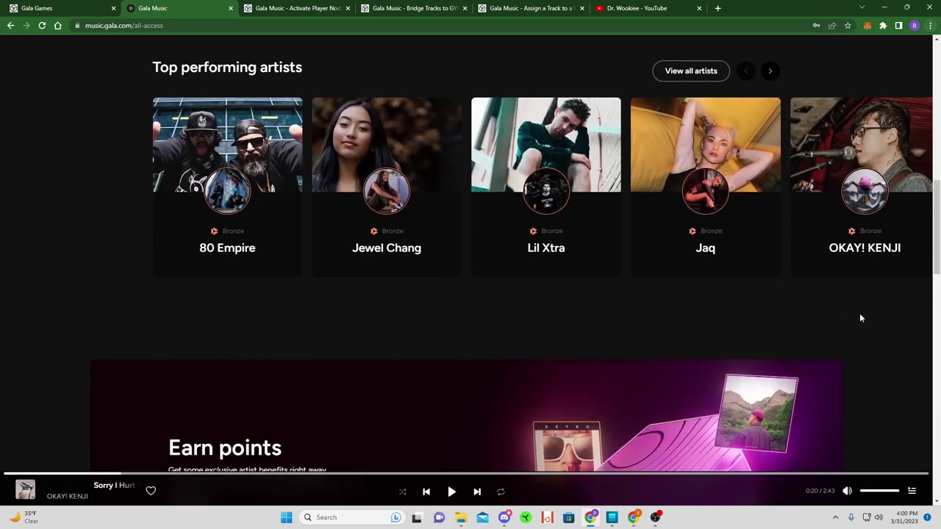
pyautogui.scroll(-1, 866, 308)
pyautogui.scroll(-2, 875, 302)
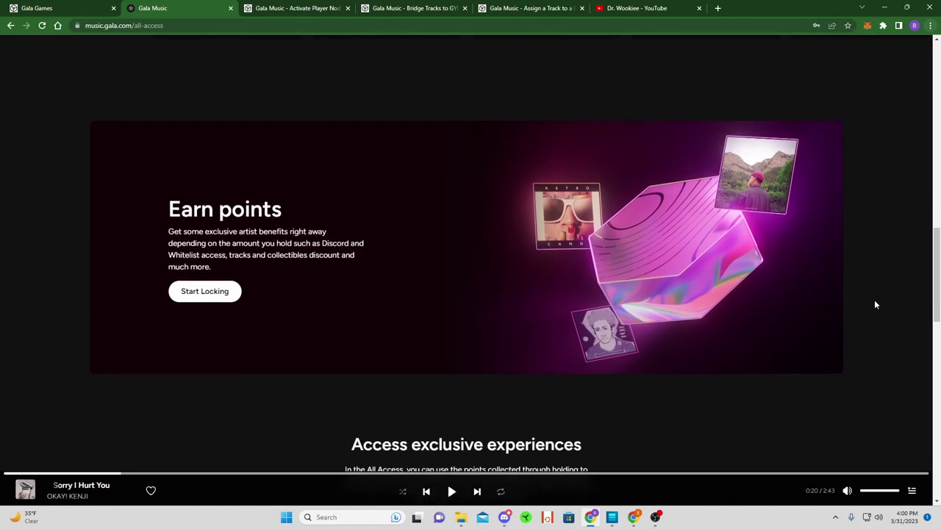
pyautogui.scroll(-1, 809, 279)
pyautogui.scroll(3, 576, 228)
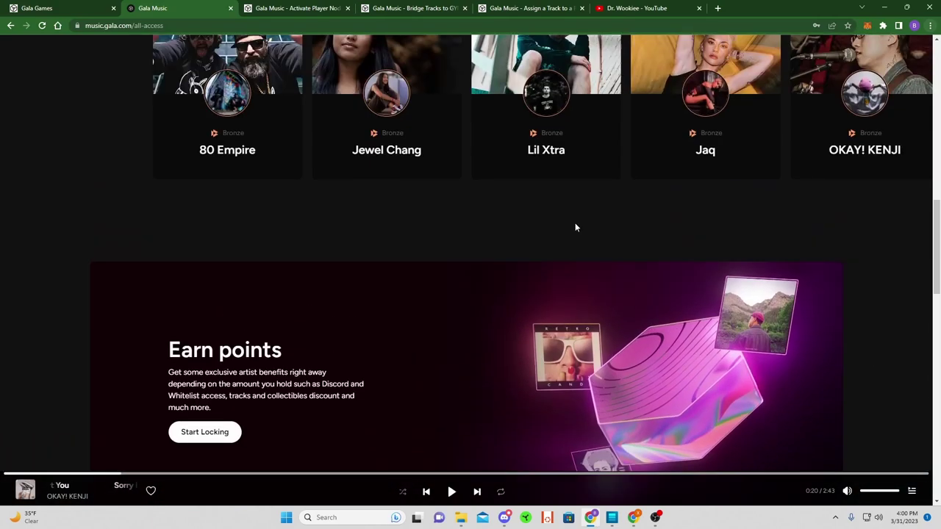
pyautogui.scroll(10, 576, 228)
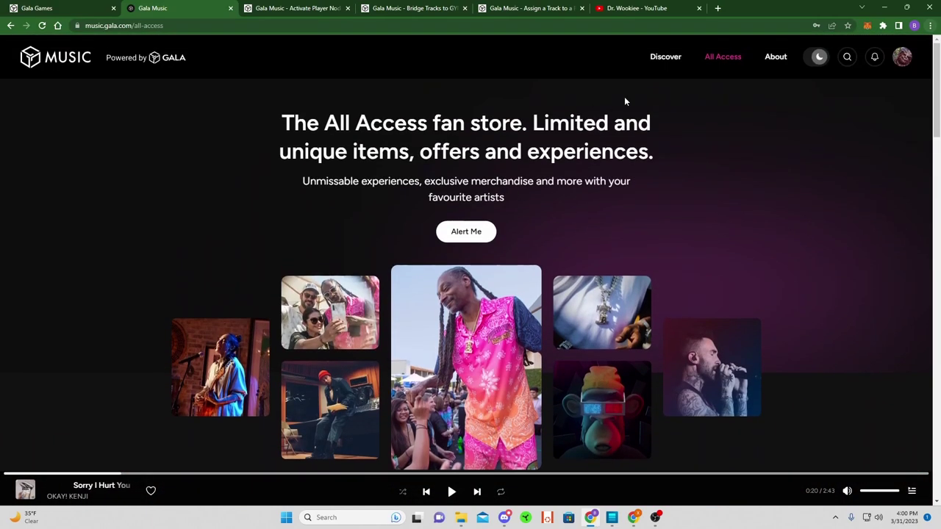
pyautogui.click(782, 60)
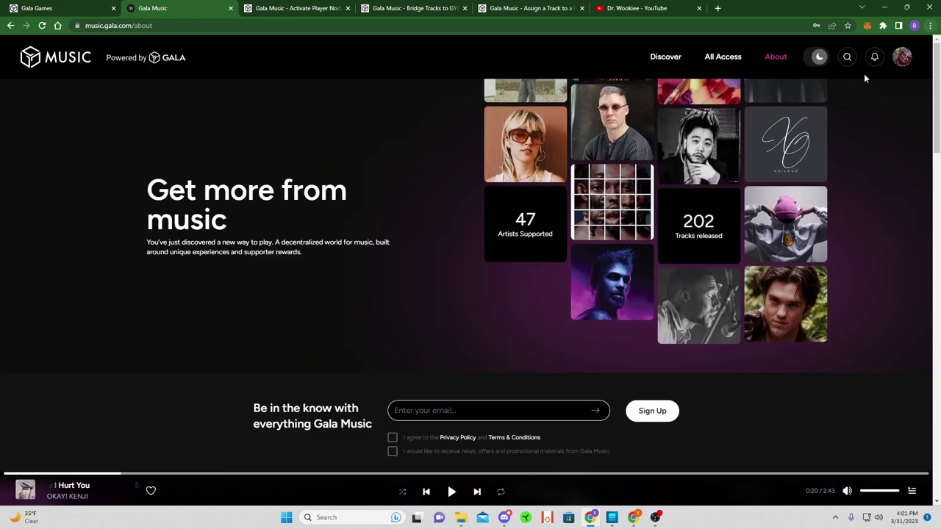
# Return to the Discover tracks, review the playback queue and upcoming playlist tracks, and close the queue
pyautogui.click(656, 61)
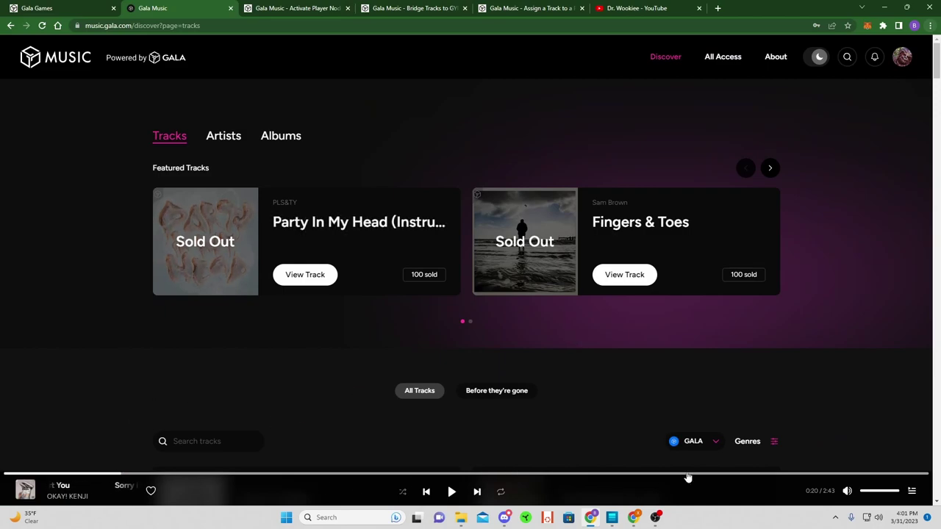
pyautogui.click(911, 491)
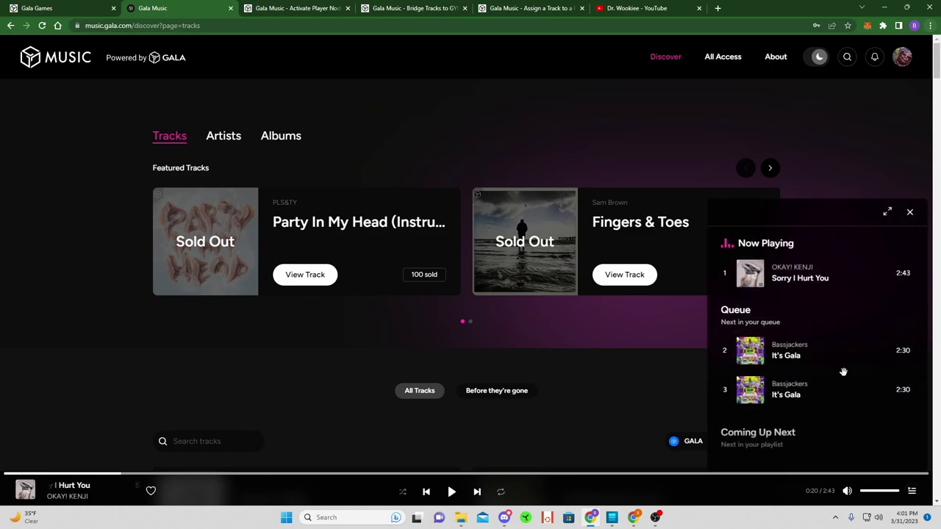
pyautogui.scroll(-5, 816, 368)
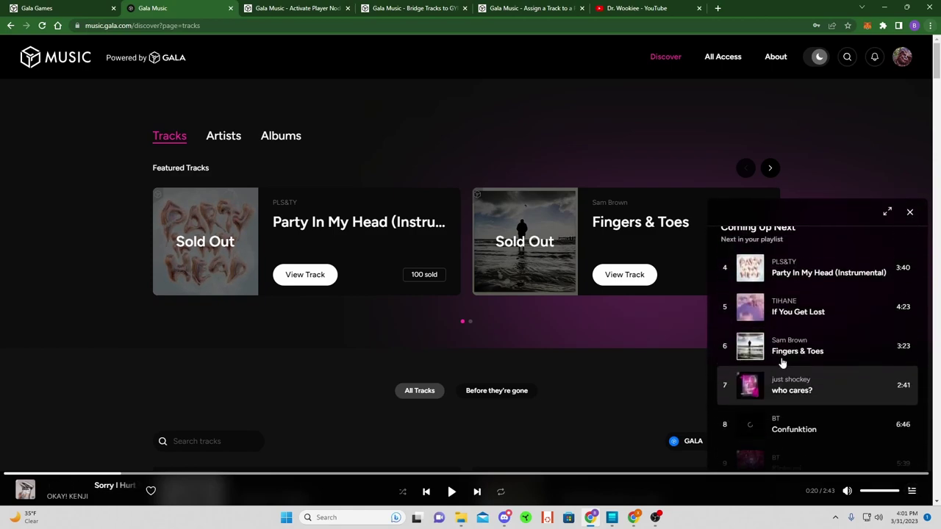
pyautogui.scroll(-2, 830, 371)
pyautogui.scroll(4, 830, 363)
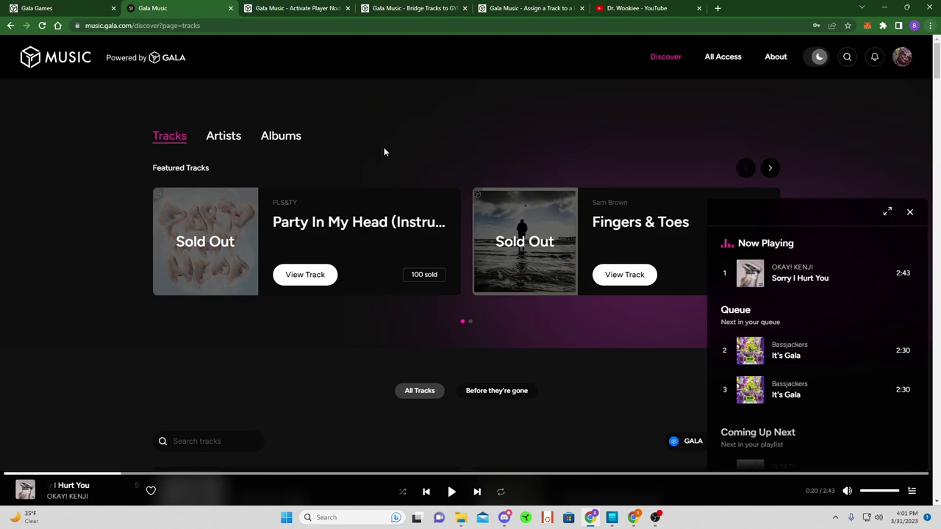
pyautogui.click(909, 212)
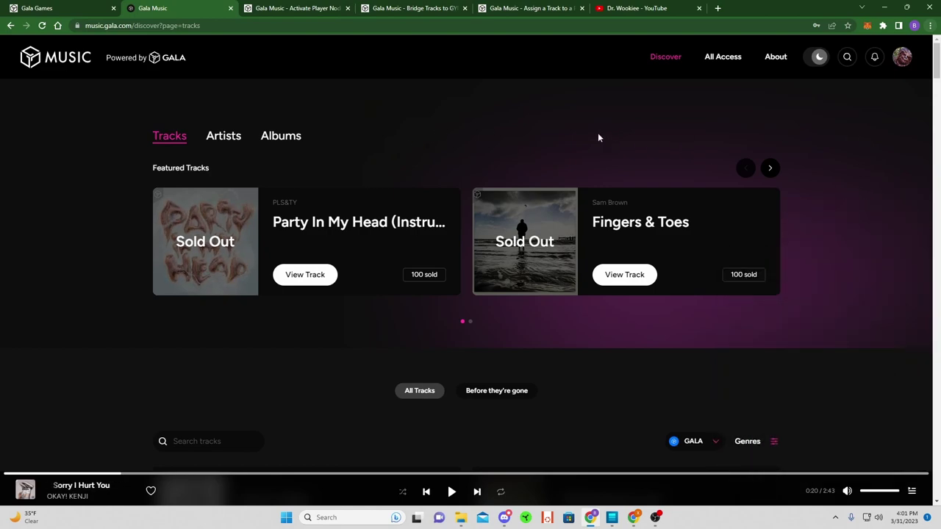